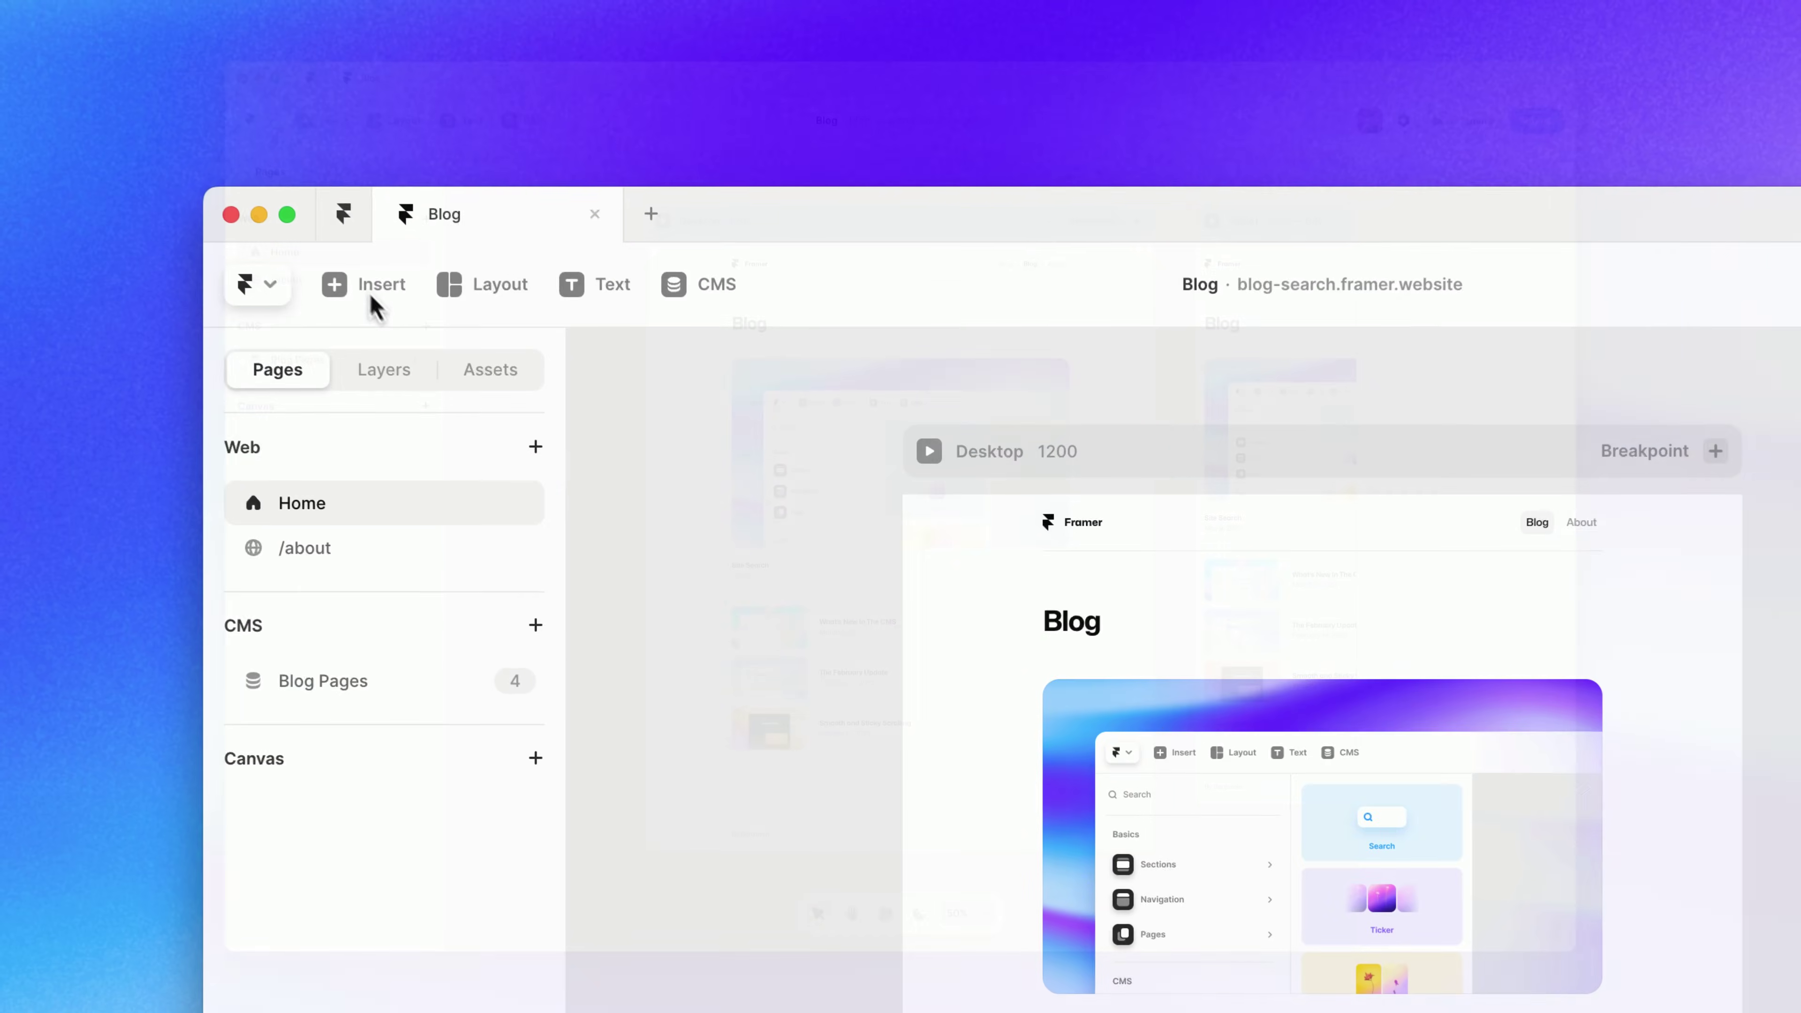
Insert the Search component from the Interactive section and place it right beside the Blog heading.
click(321, 124)
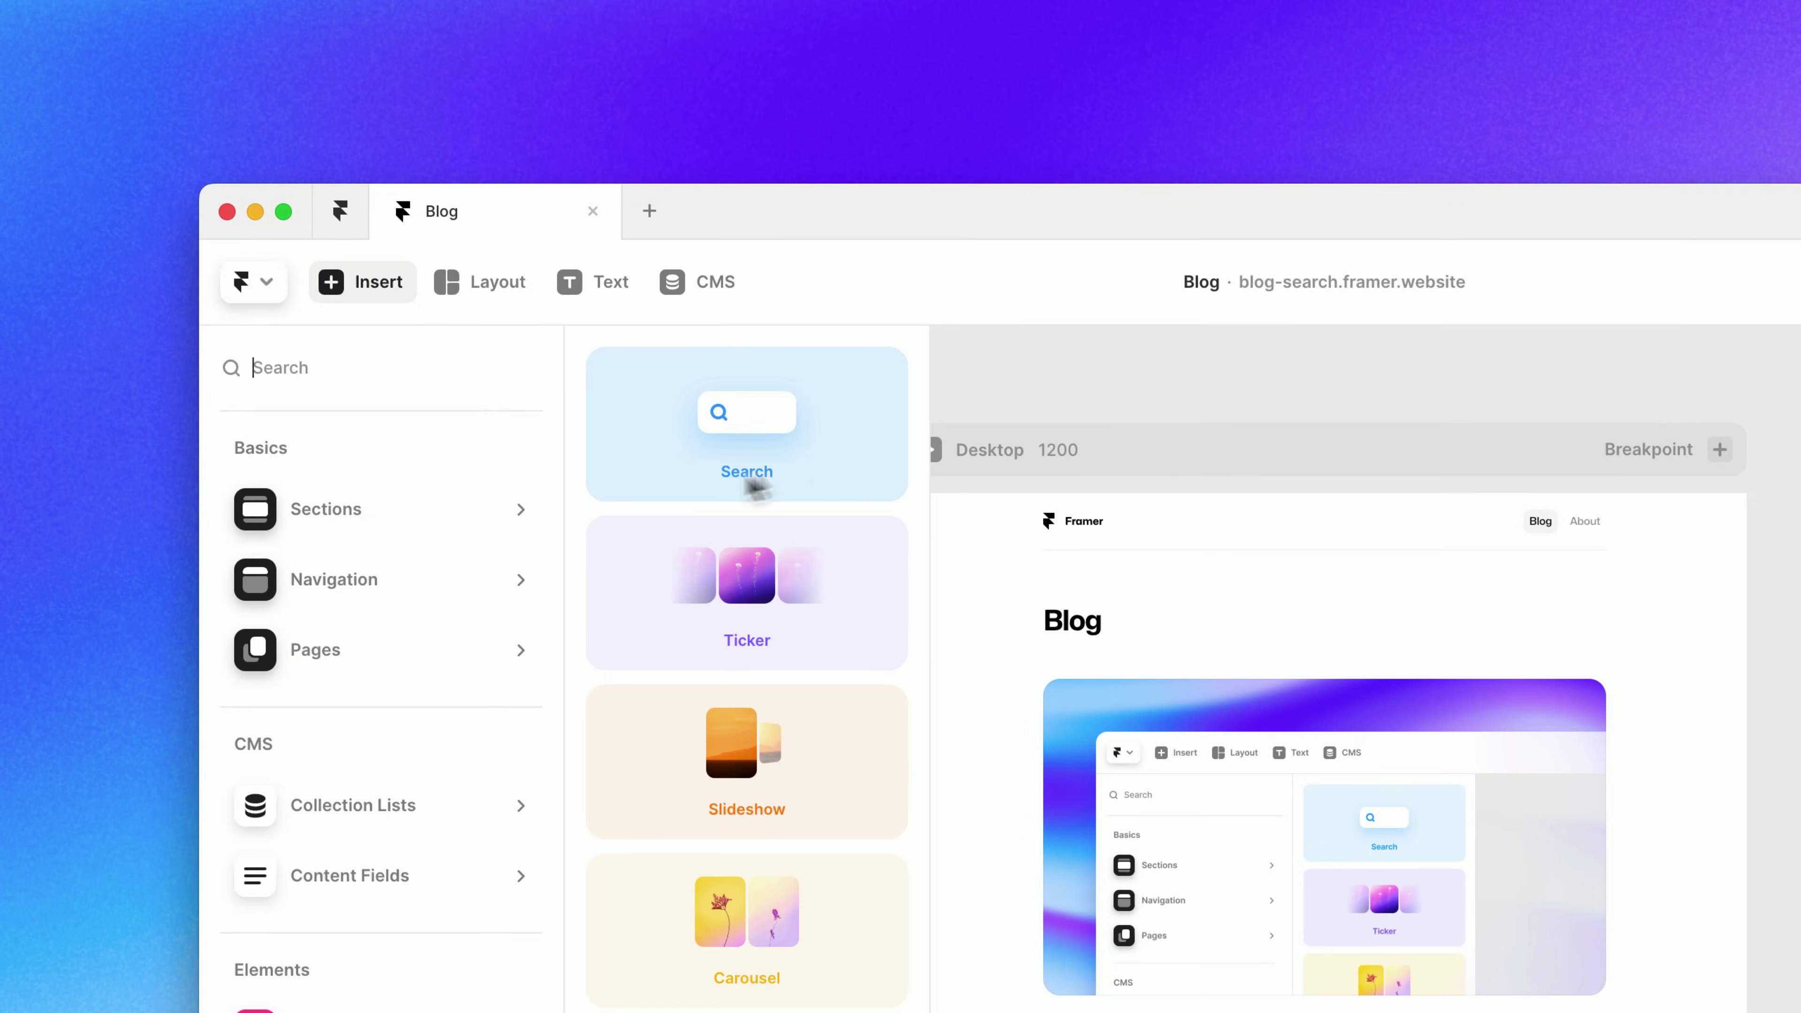
drag(758, 488, 1579, 621)
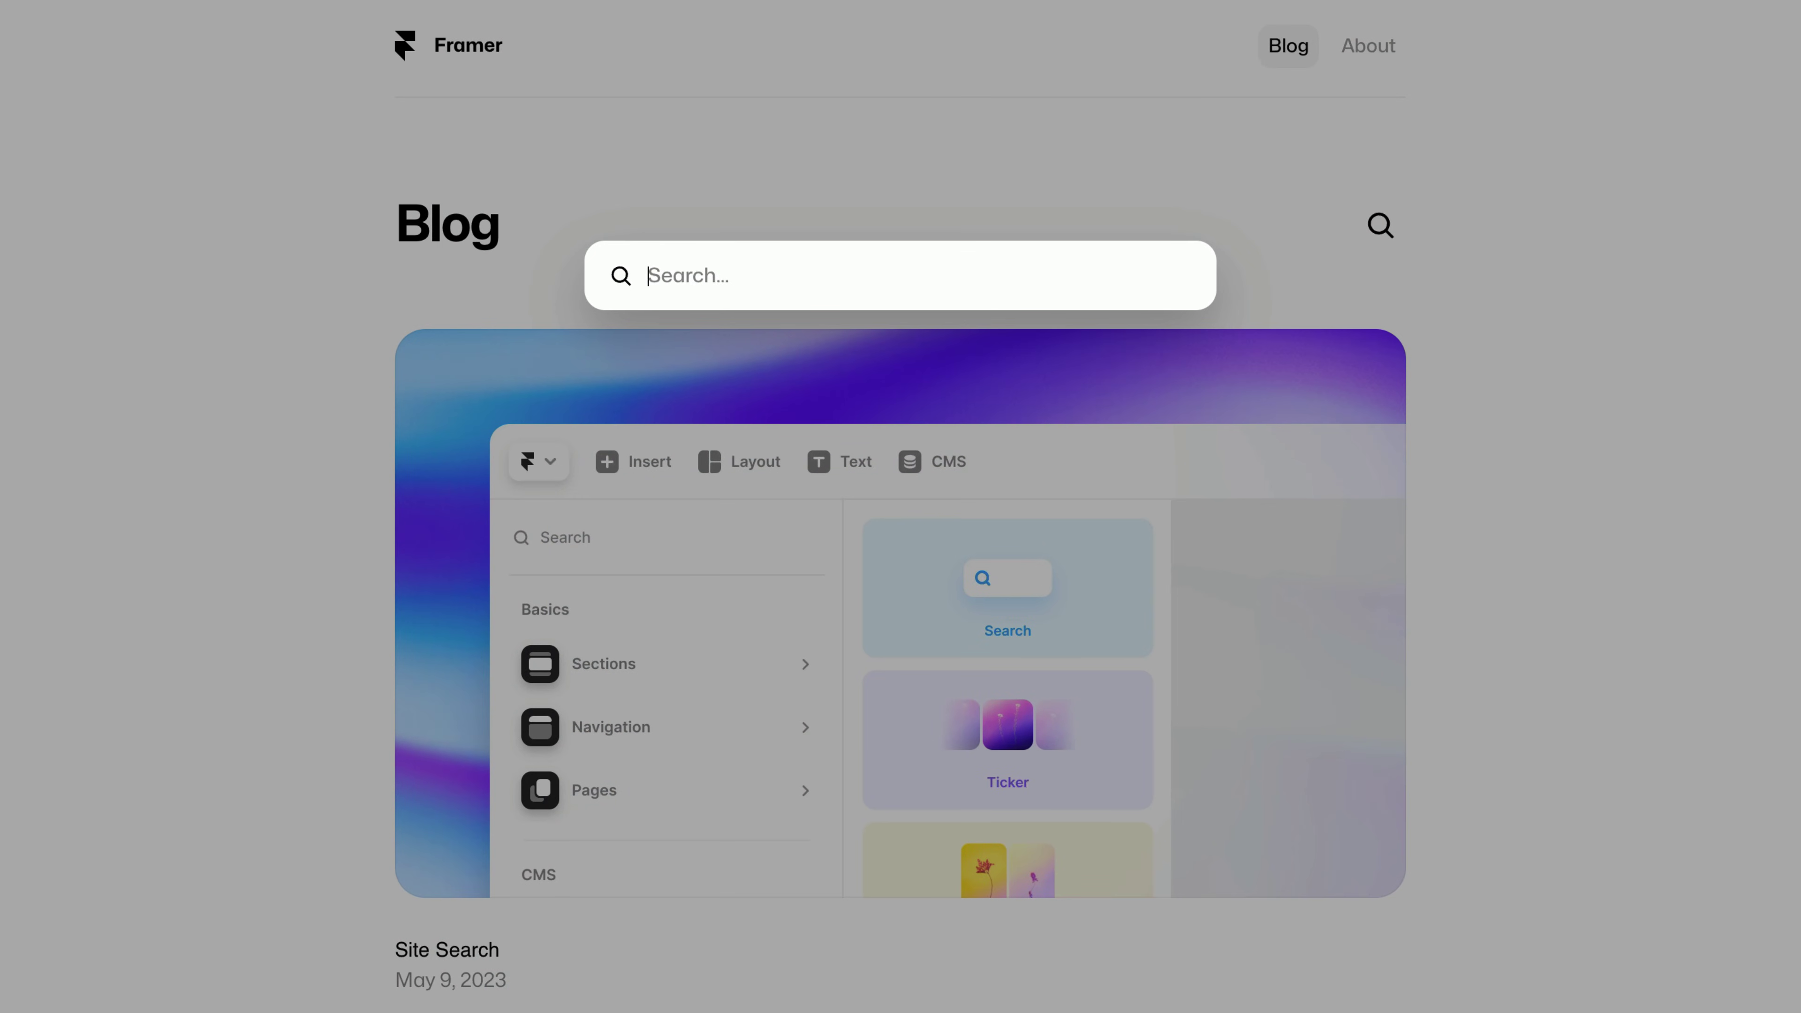
text(Sear)
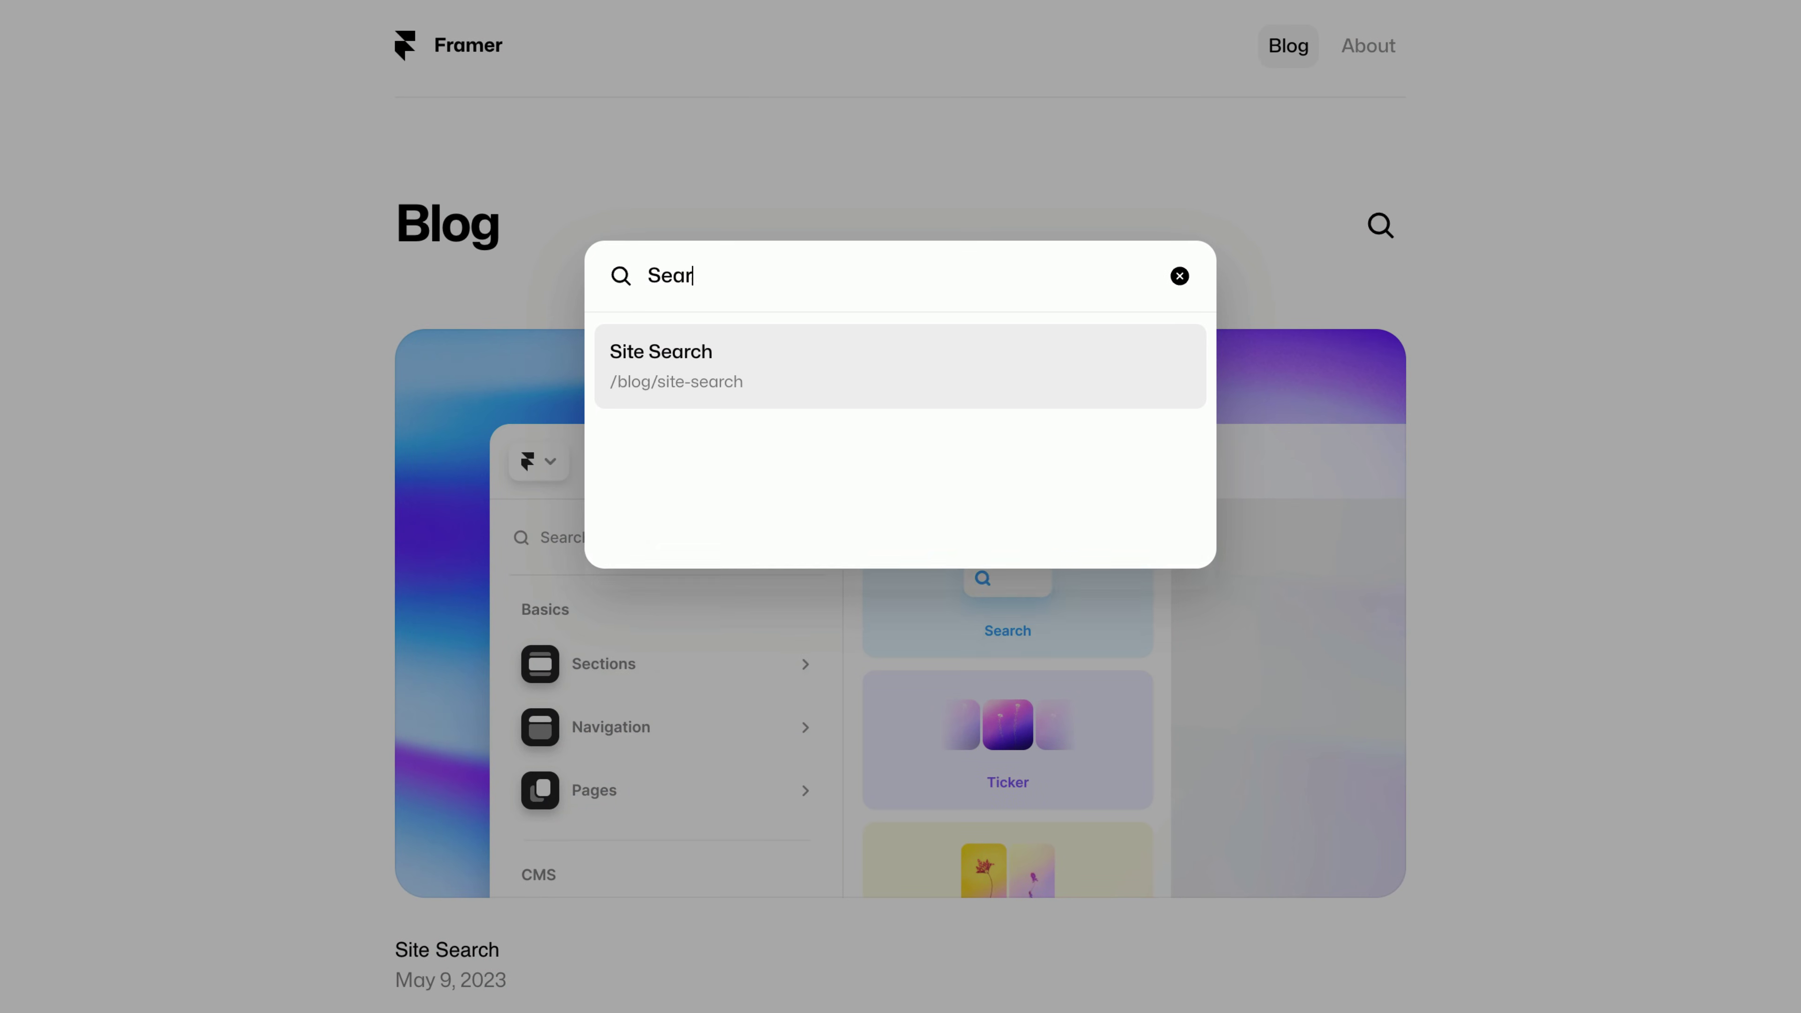
text(ch)
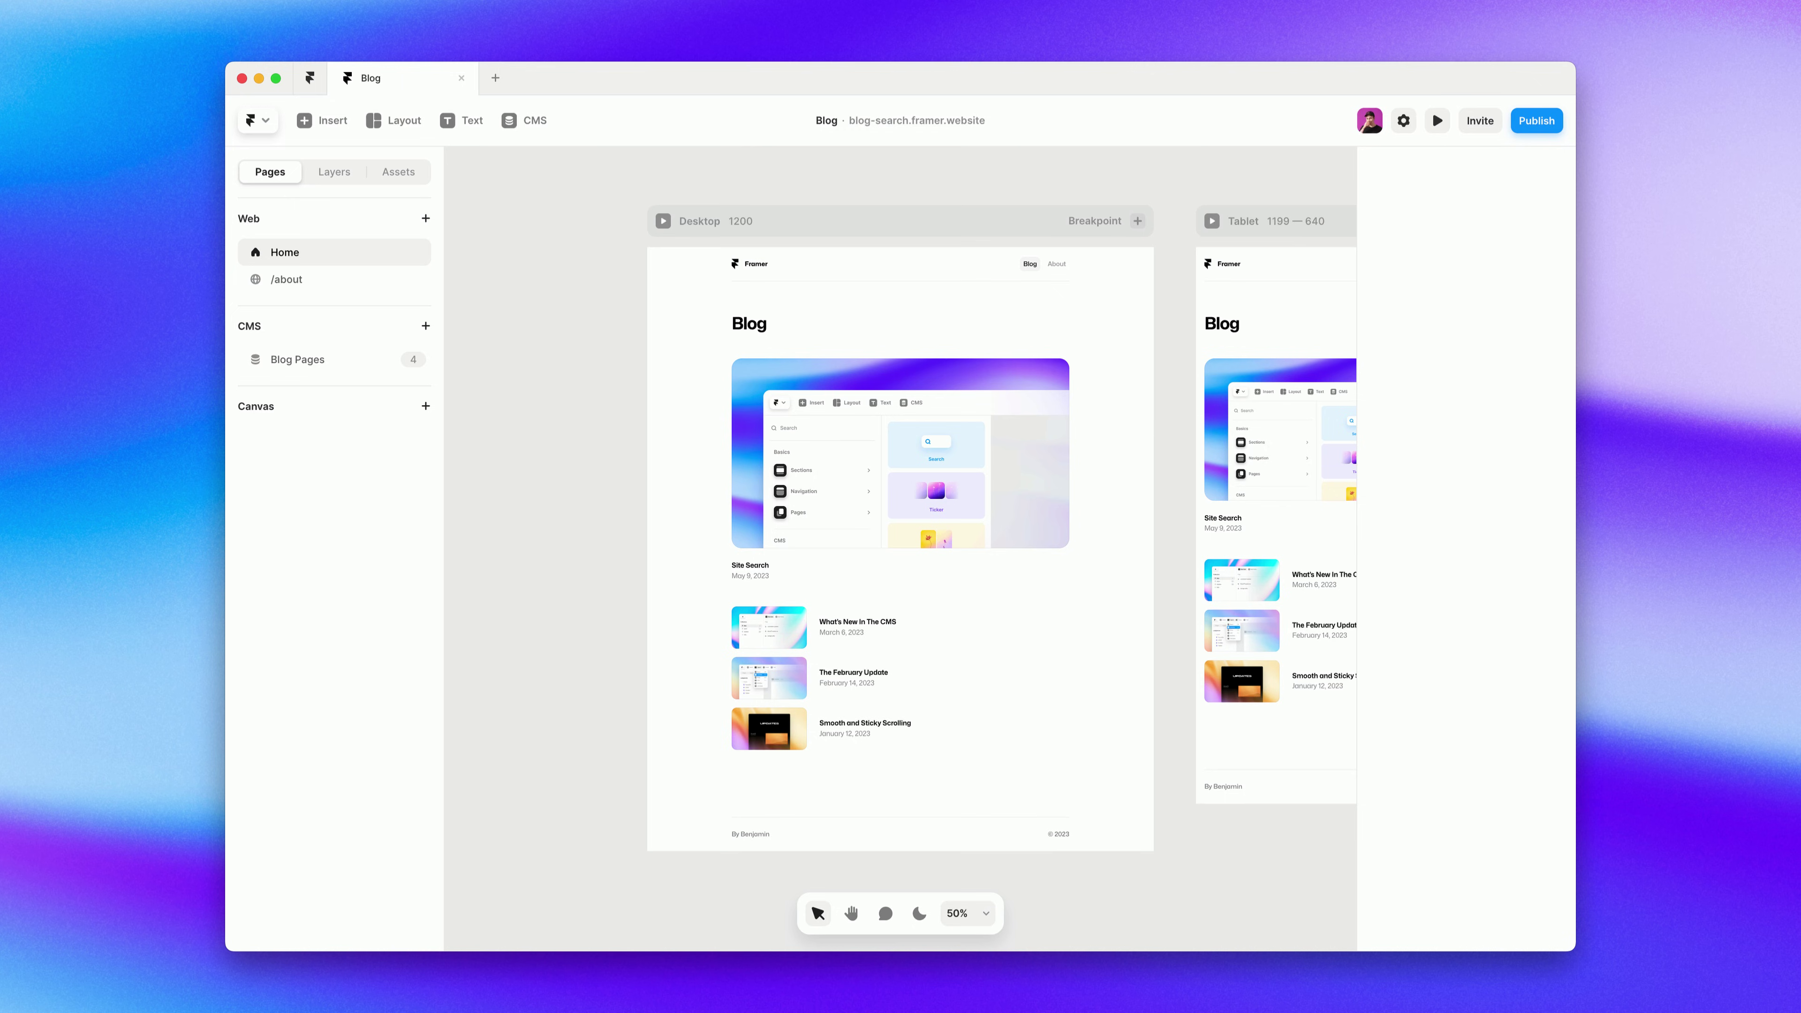
click(330, 131)
mouse_move(393, 701)
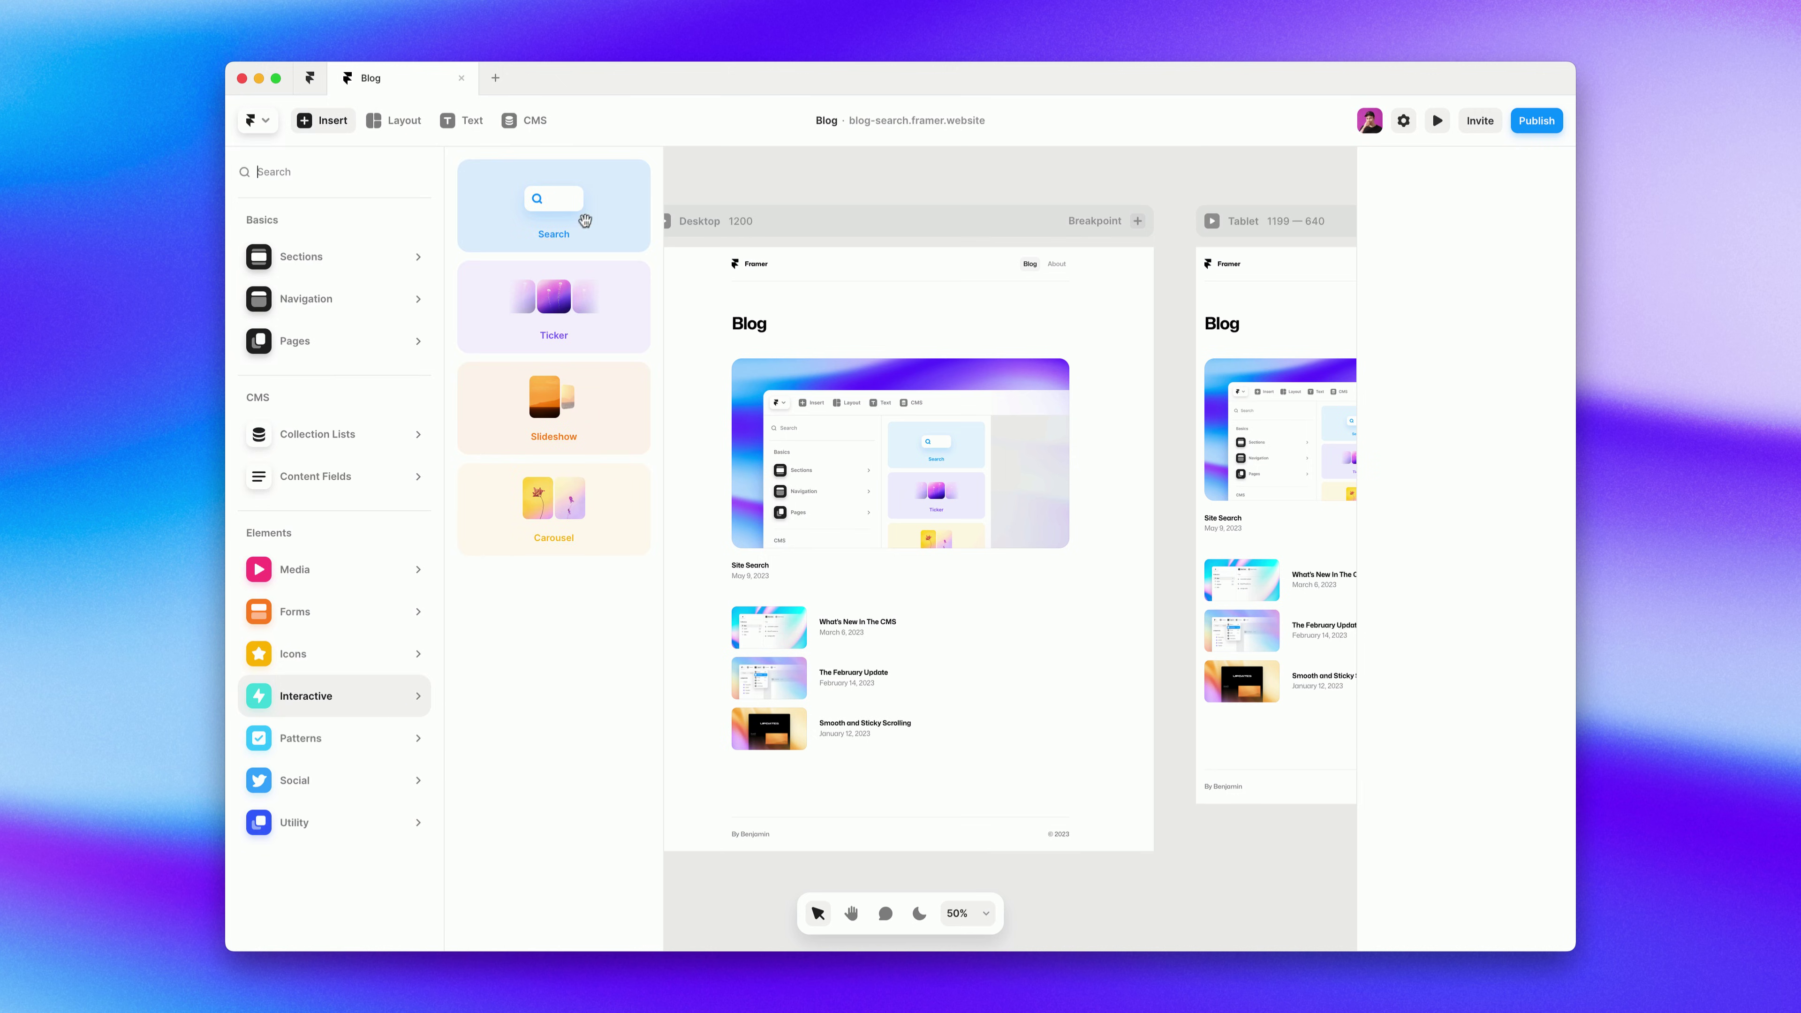
drag(585, 220, 865, 334)
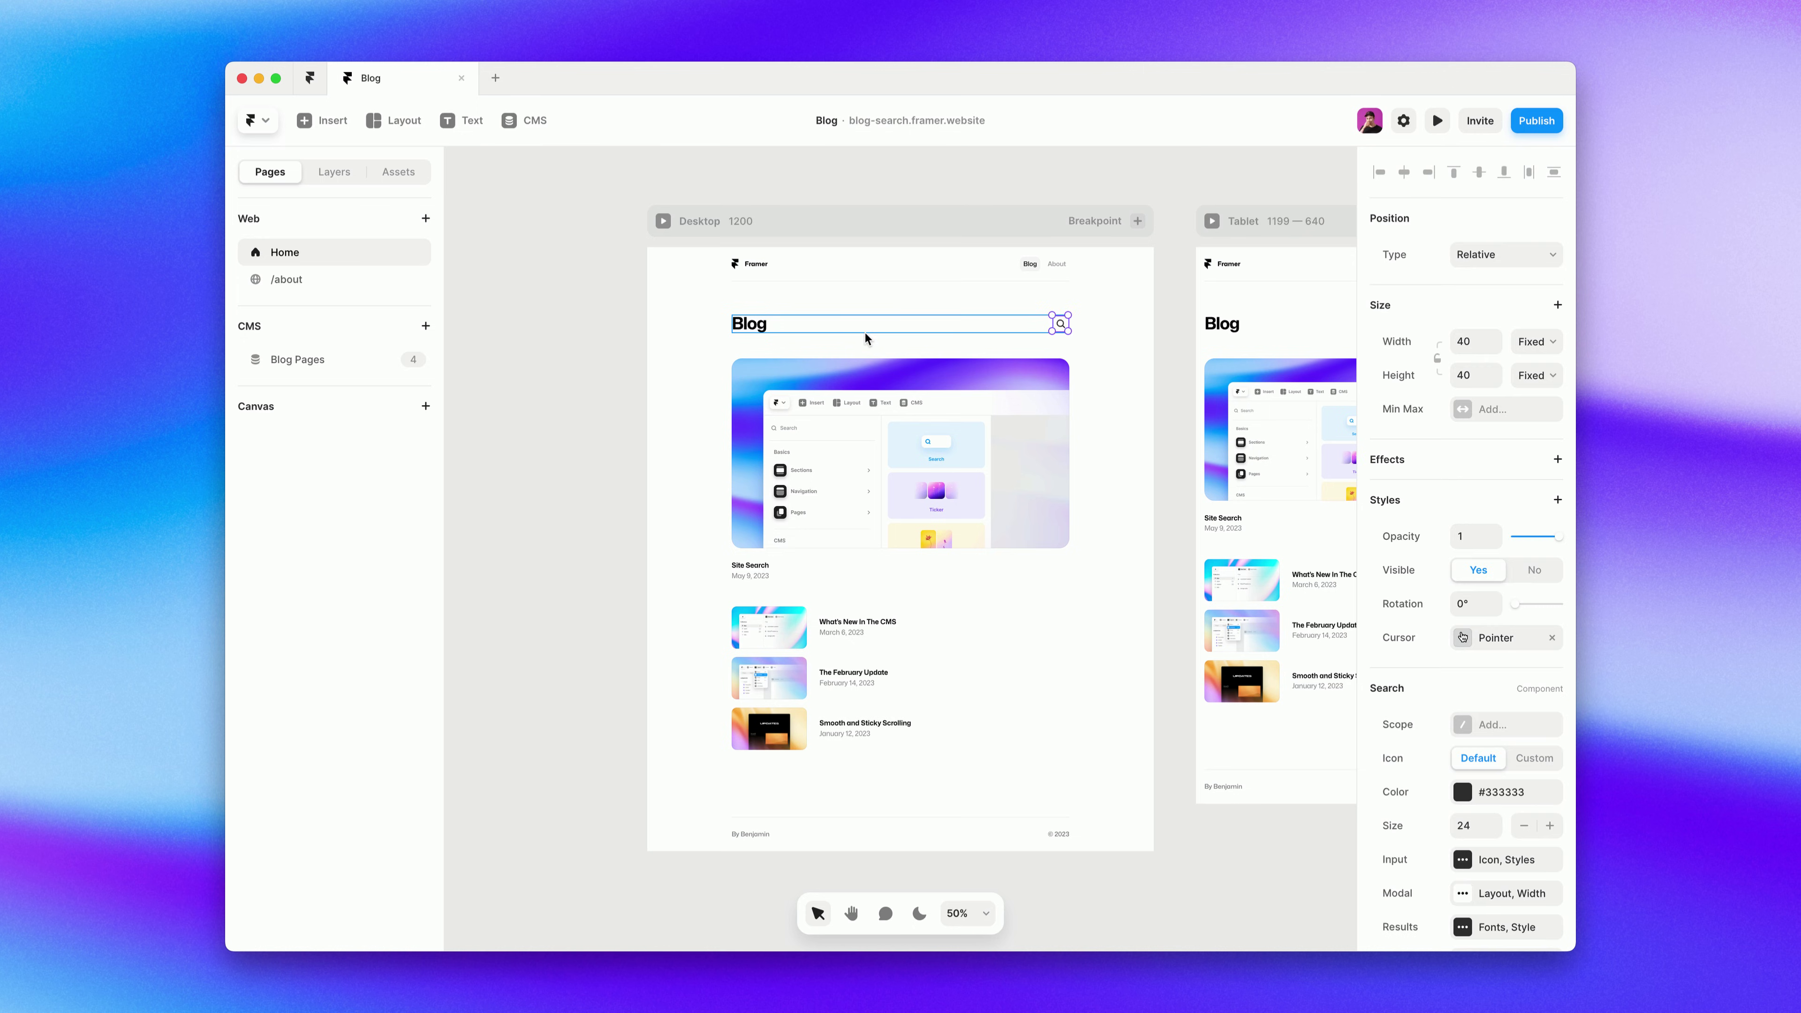
key(Escape)
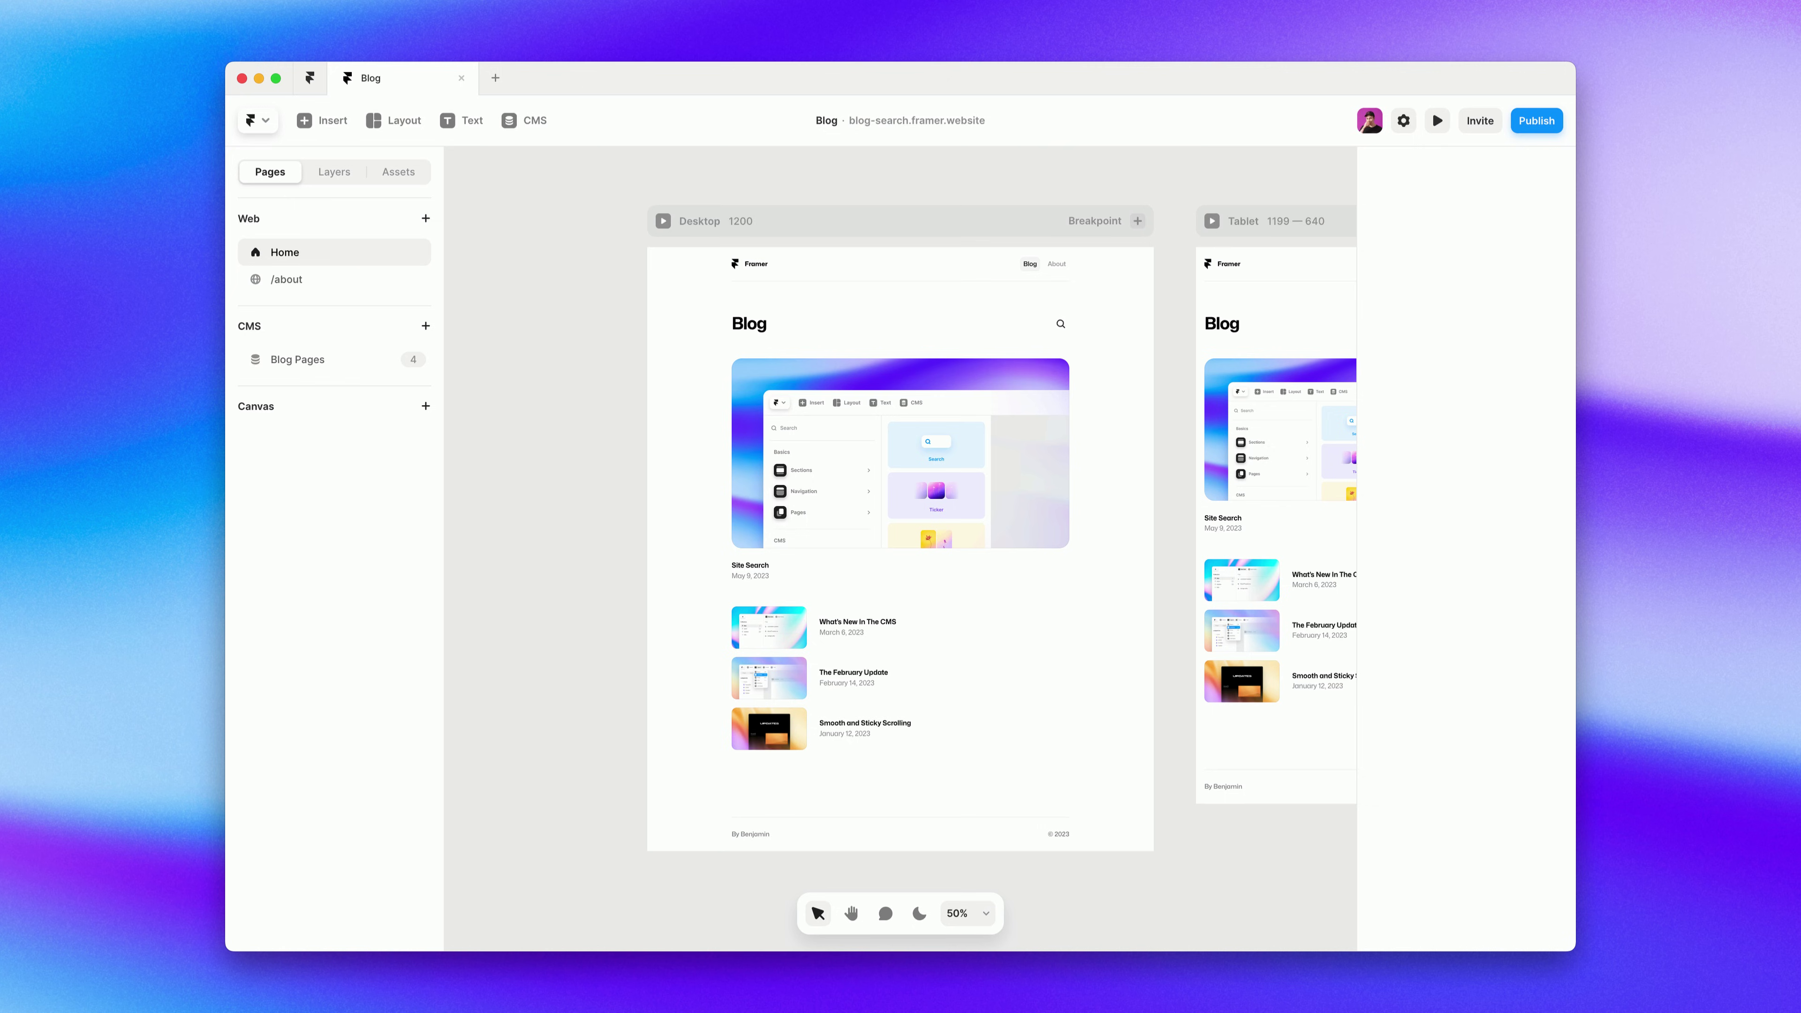
Publish the update to blog-search.framer.website and open the live site.
click(1524, 126)
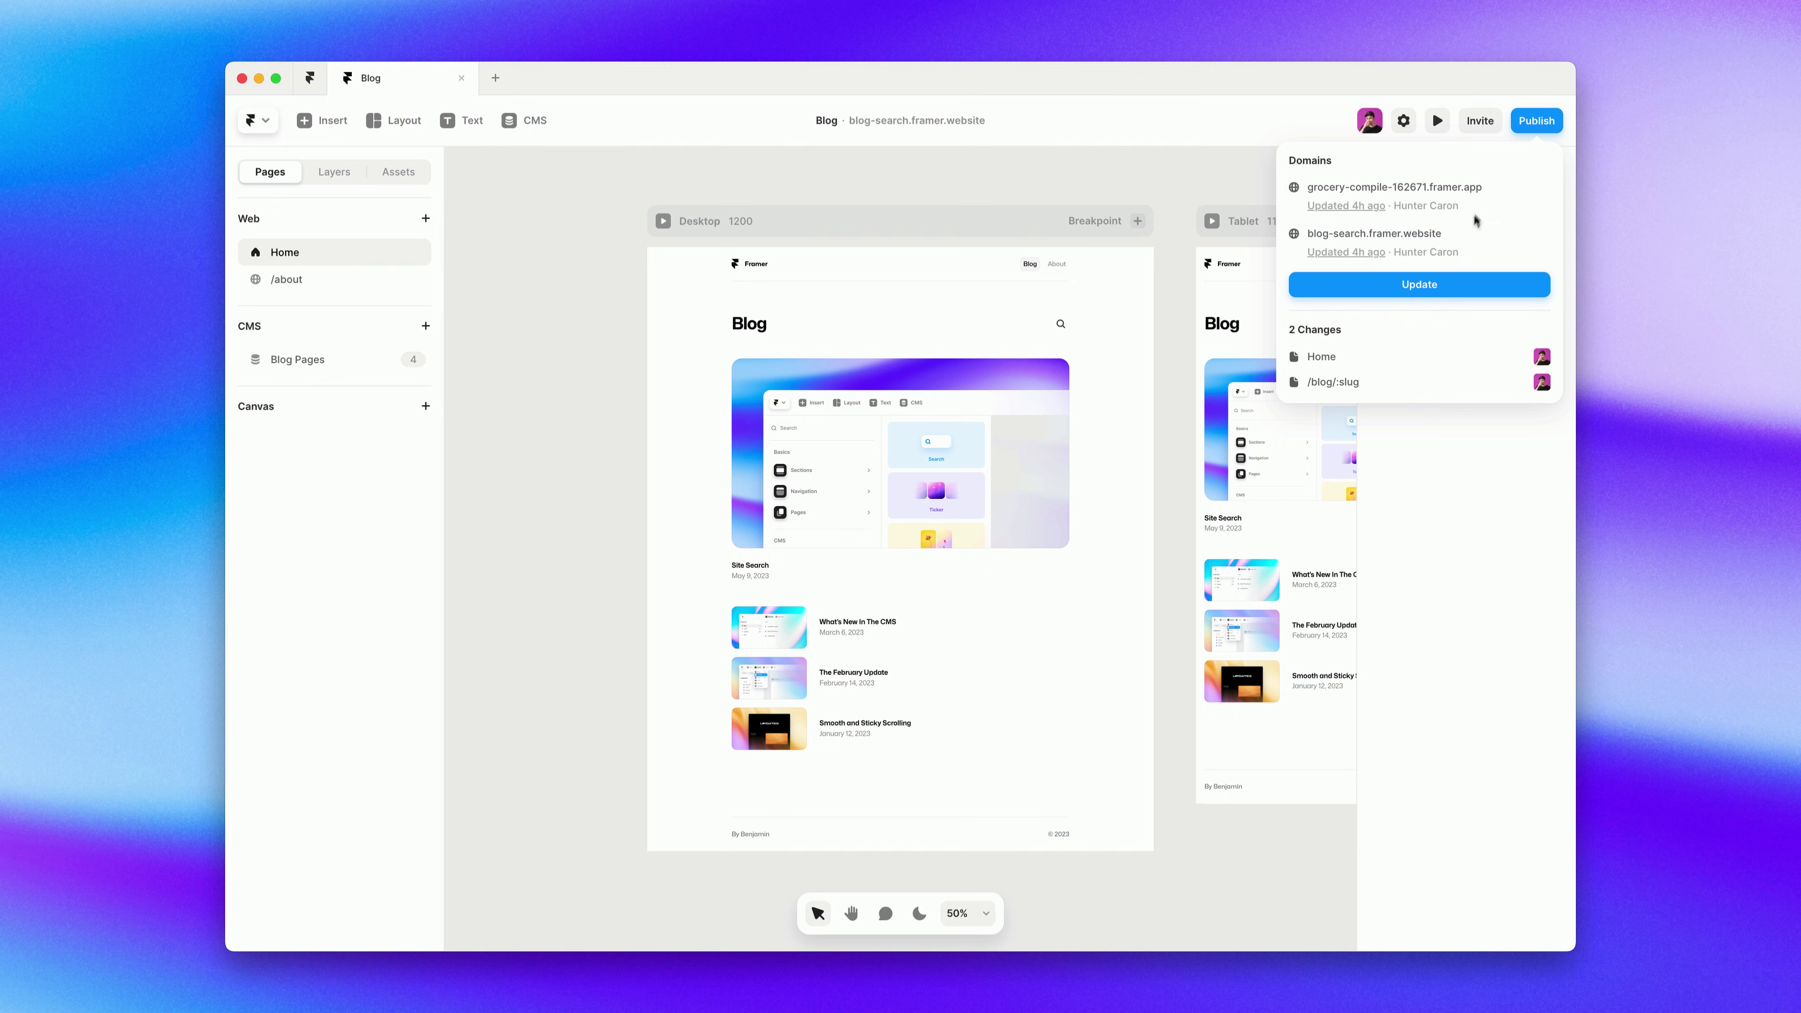
click(1433, 297)
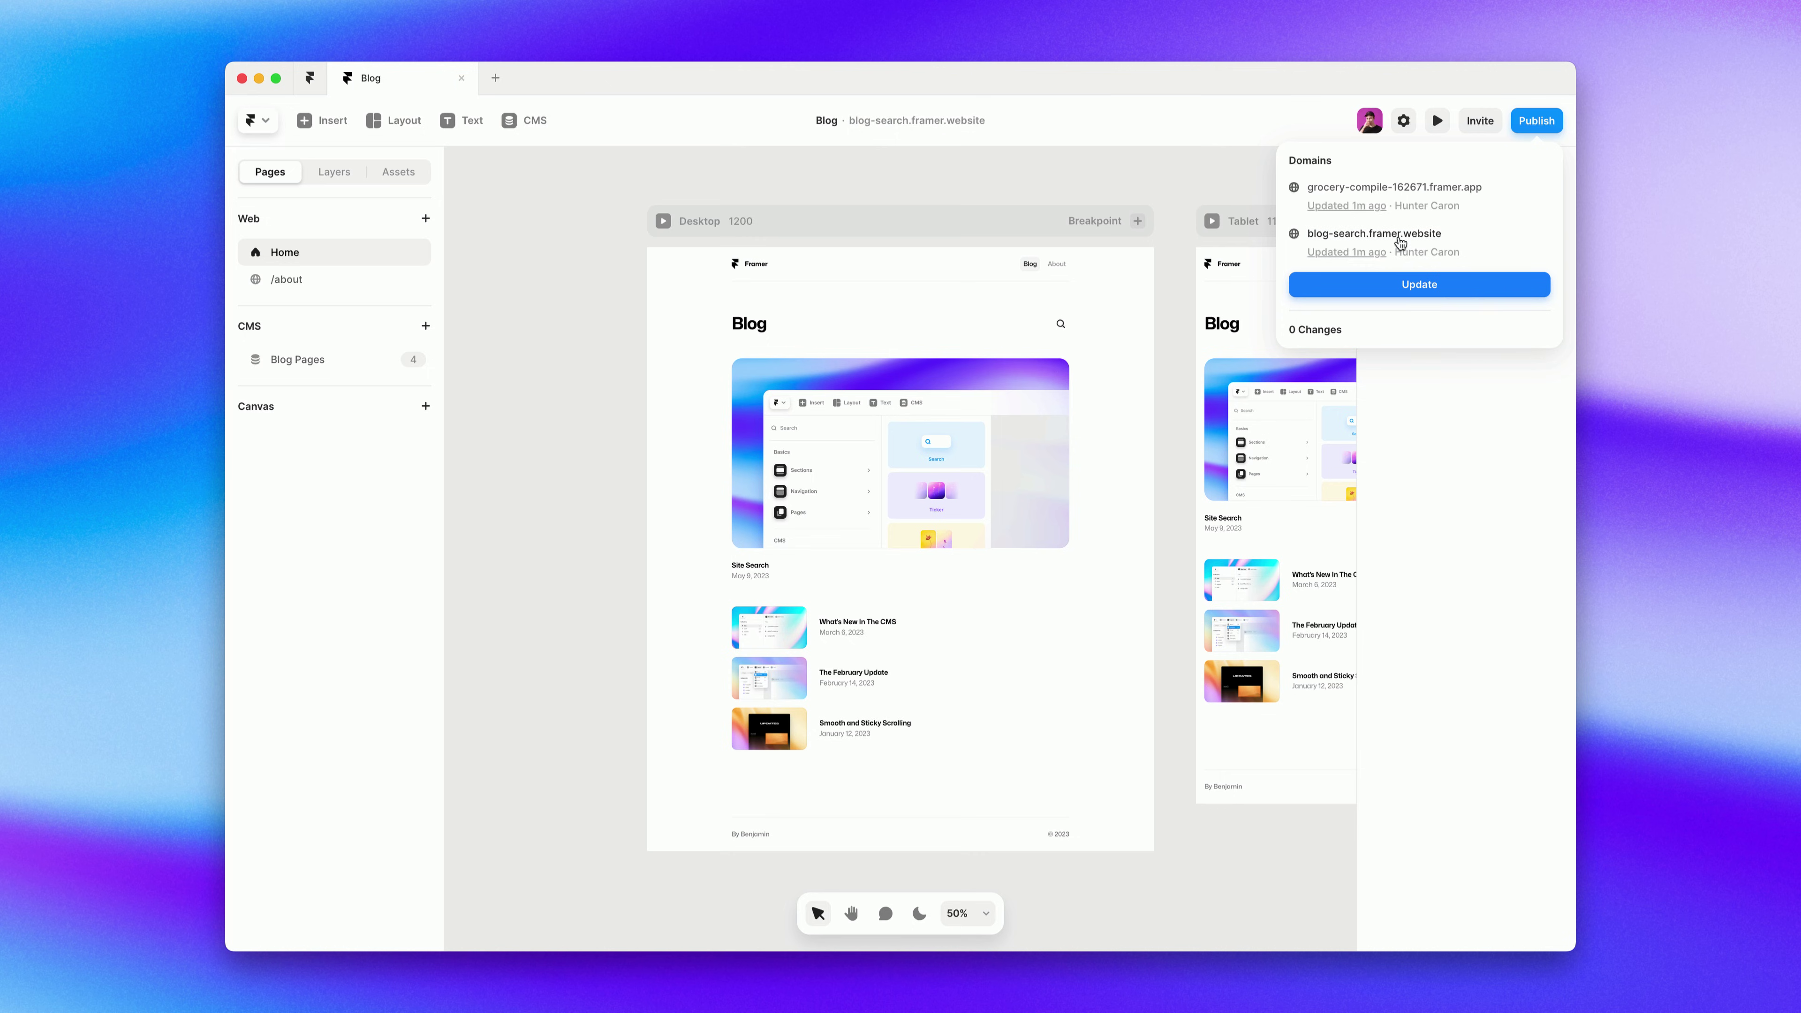
click(1368, 235)
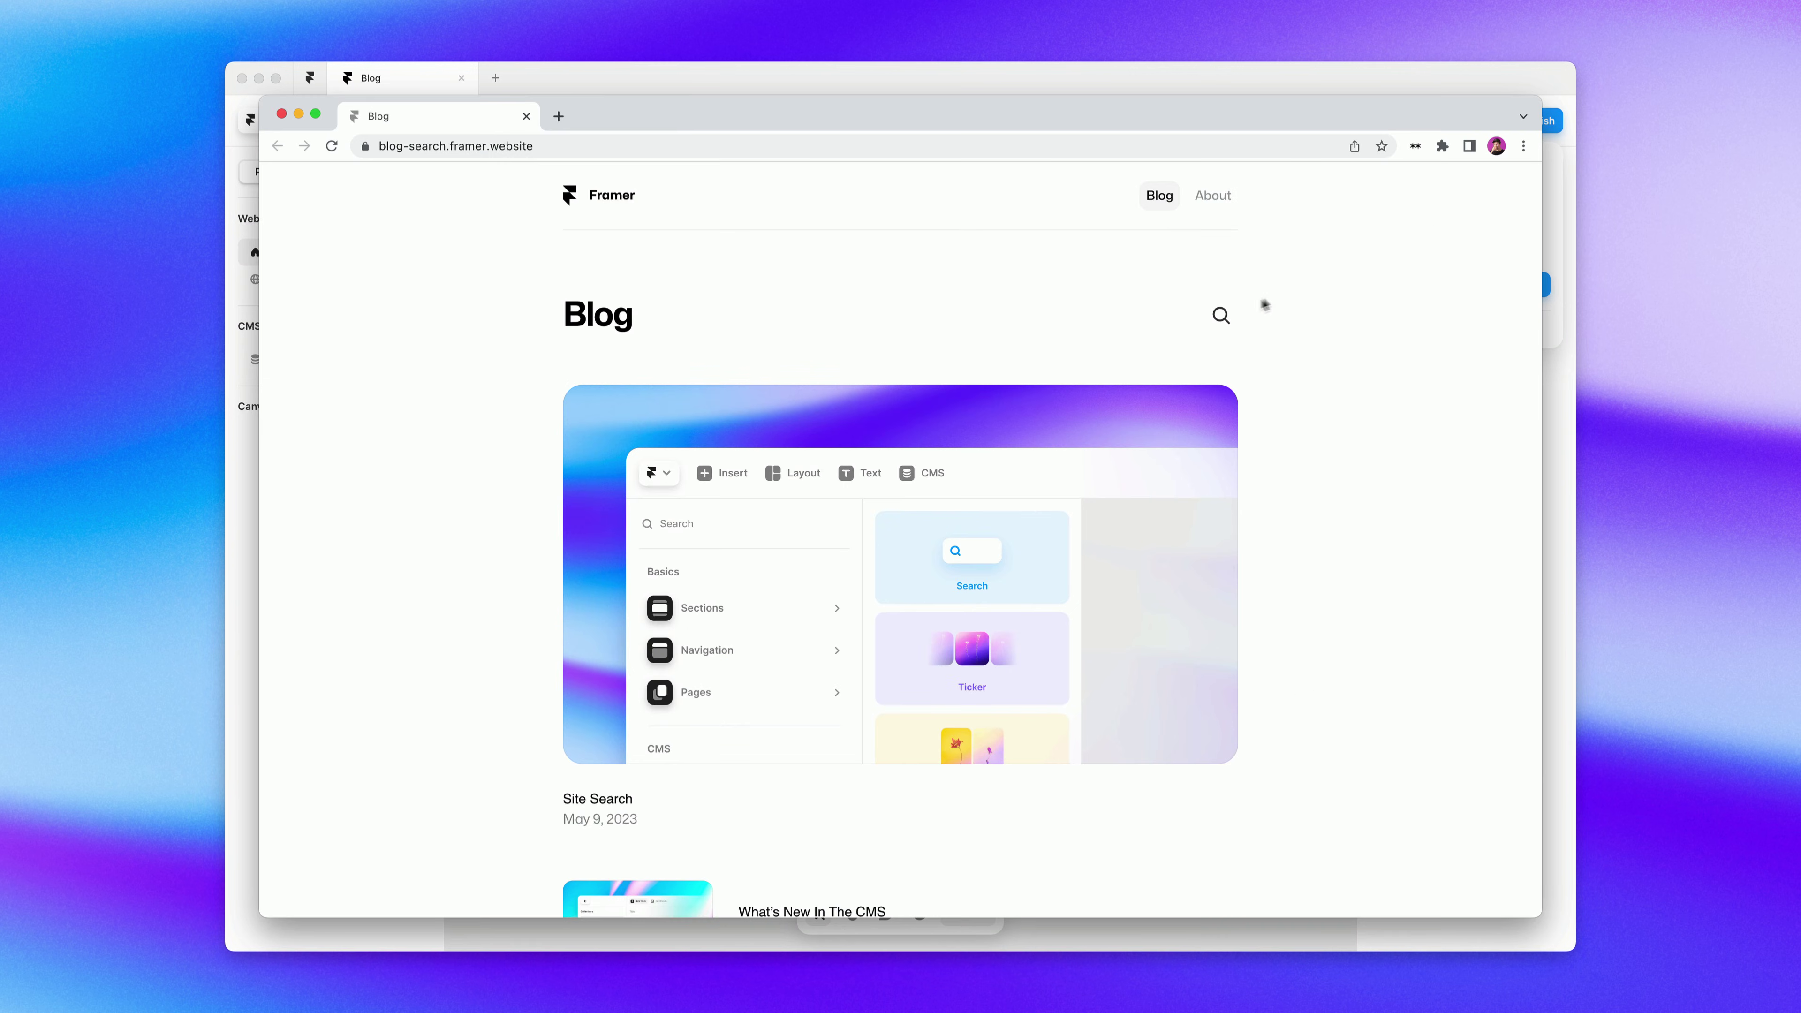
Search the live blog for 'CMS', 'about', 'updates' and 'site search', clearing between queries.
click(1219, 316)
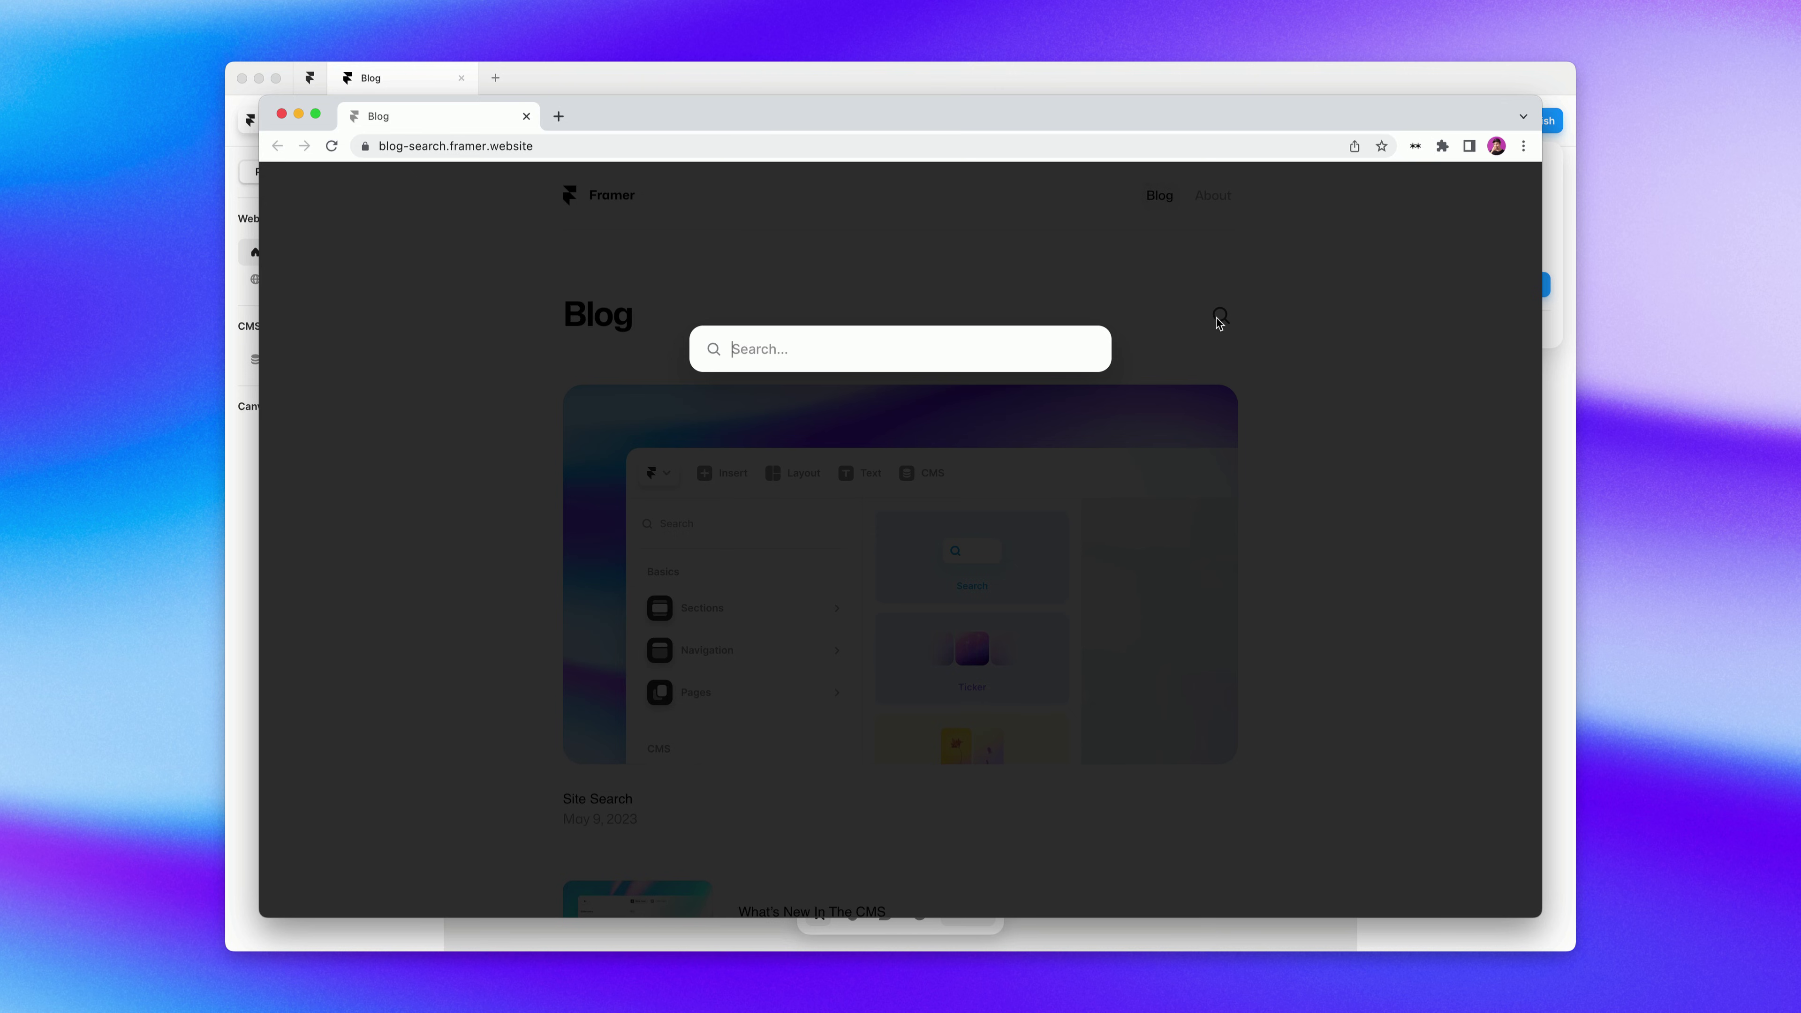
text(CMS)
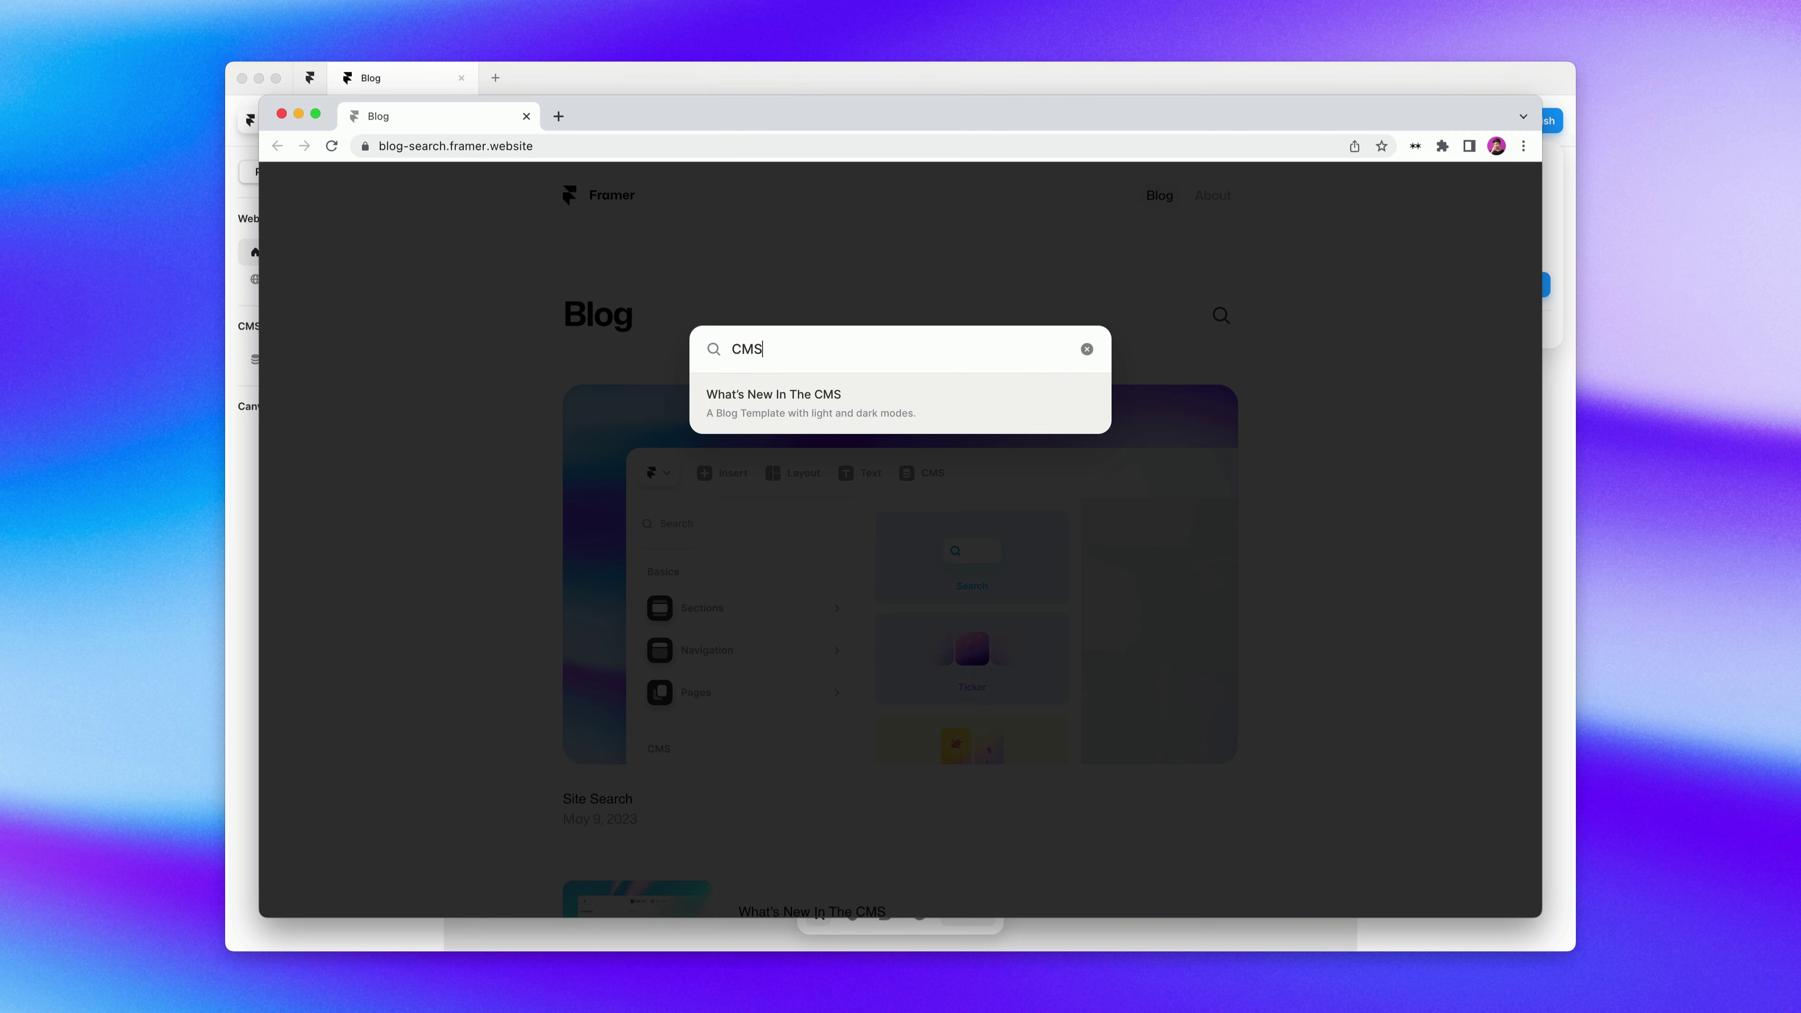
key(BackSpace)
key(BackSpace)
key(BackSpace)
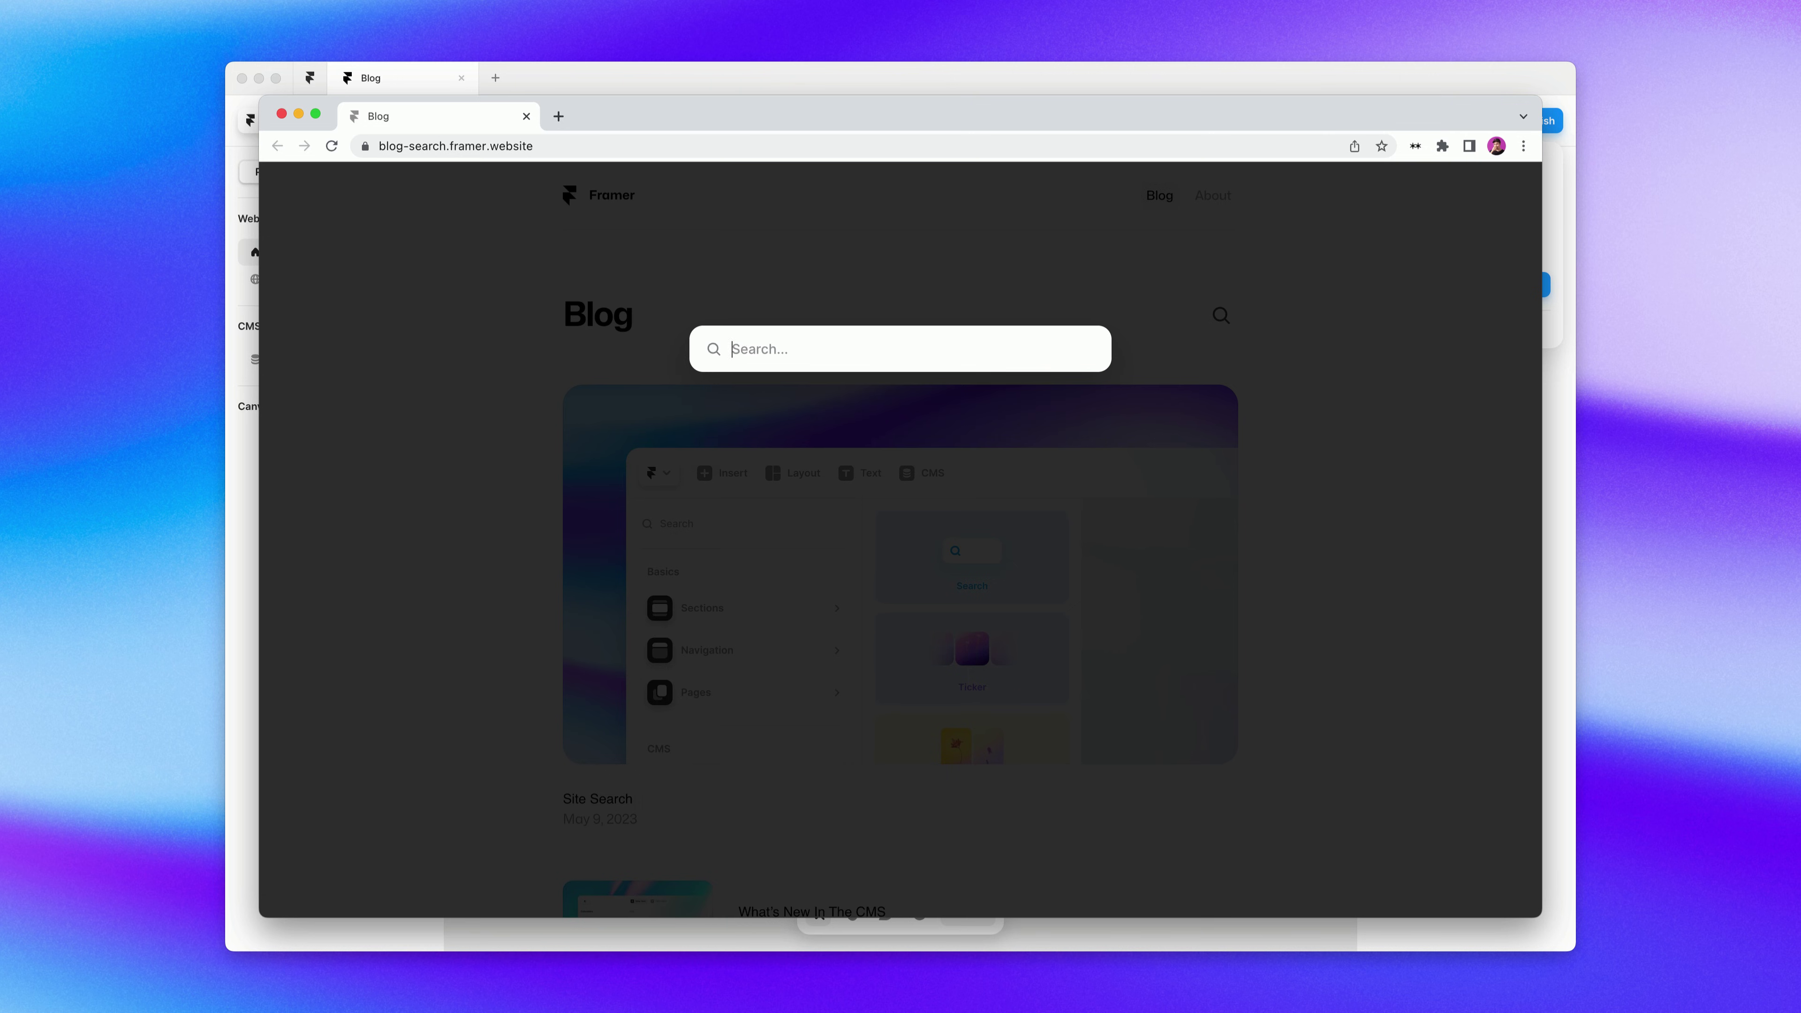
text(about)
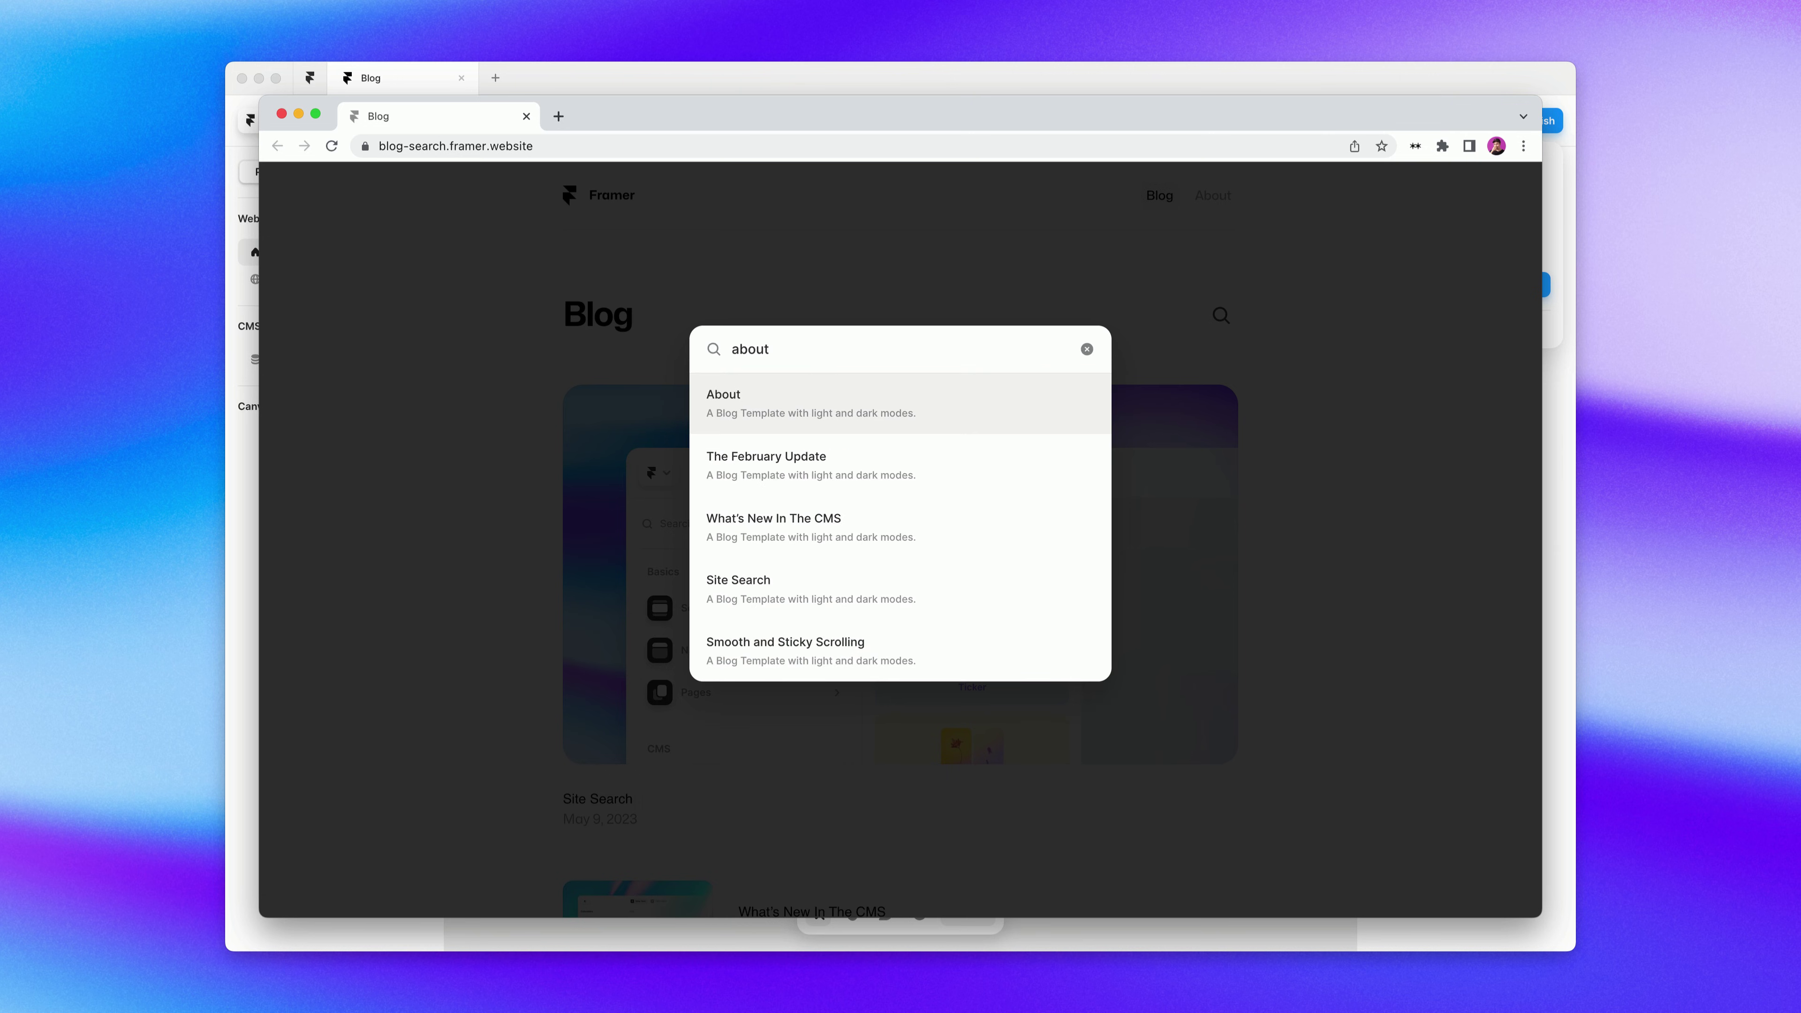
key(super+a)
text(updates)
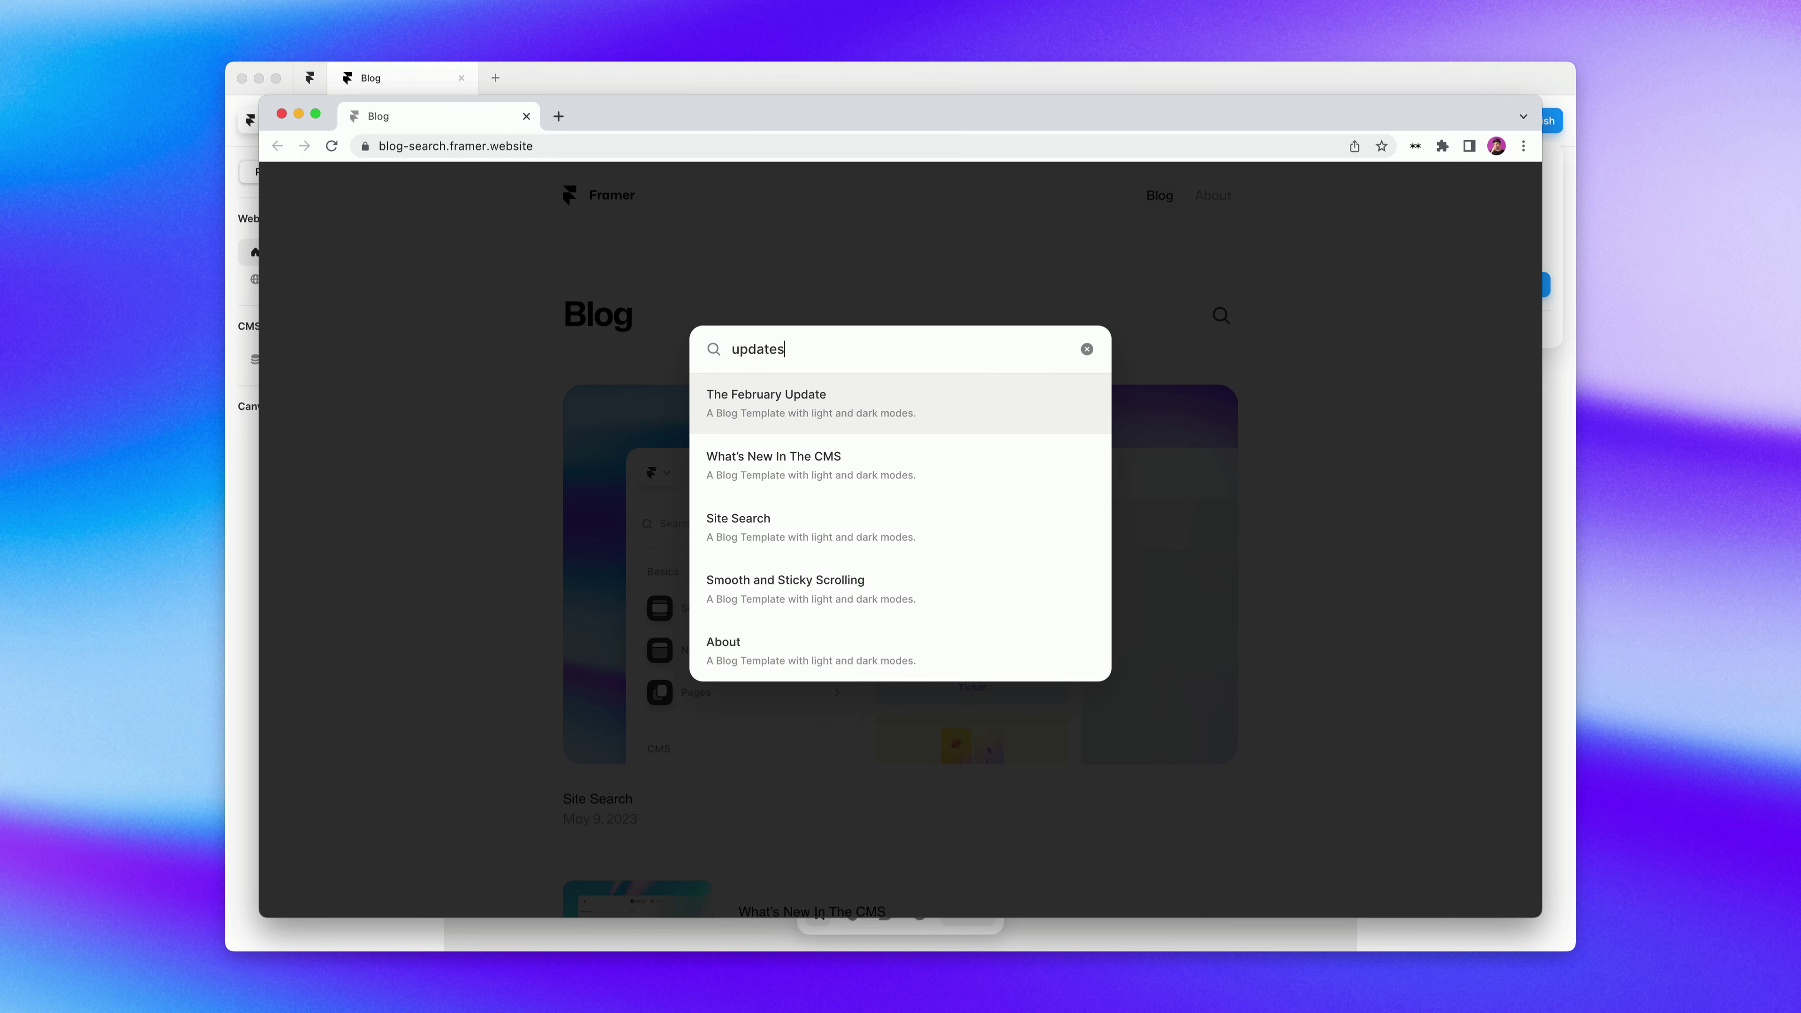
key(BackSpace)
key(BackSpace)
key(BackSpace)
key(BackSpace)
key(BackSpace)
key(BackSpace)
key(BackSpace)
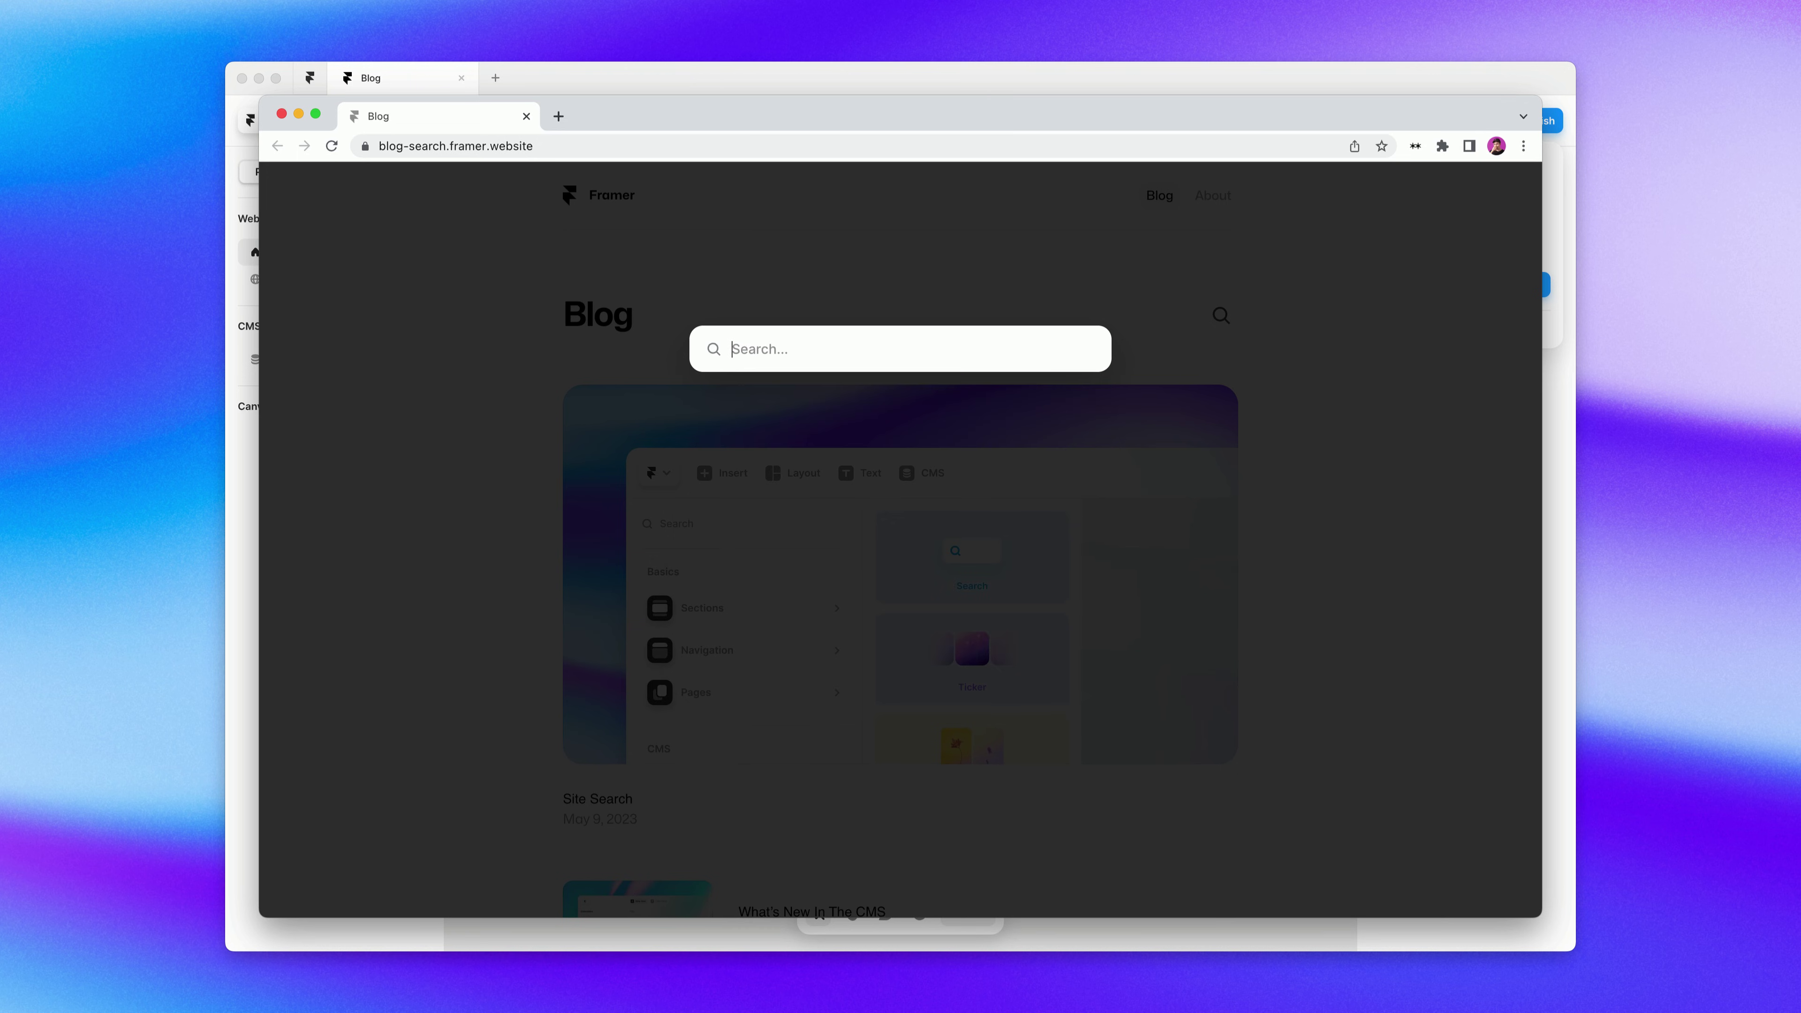
text(site search)
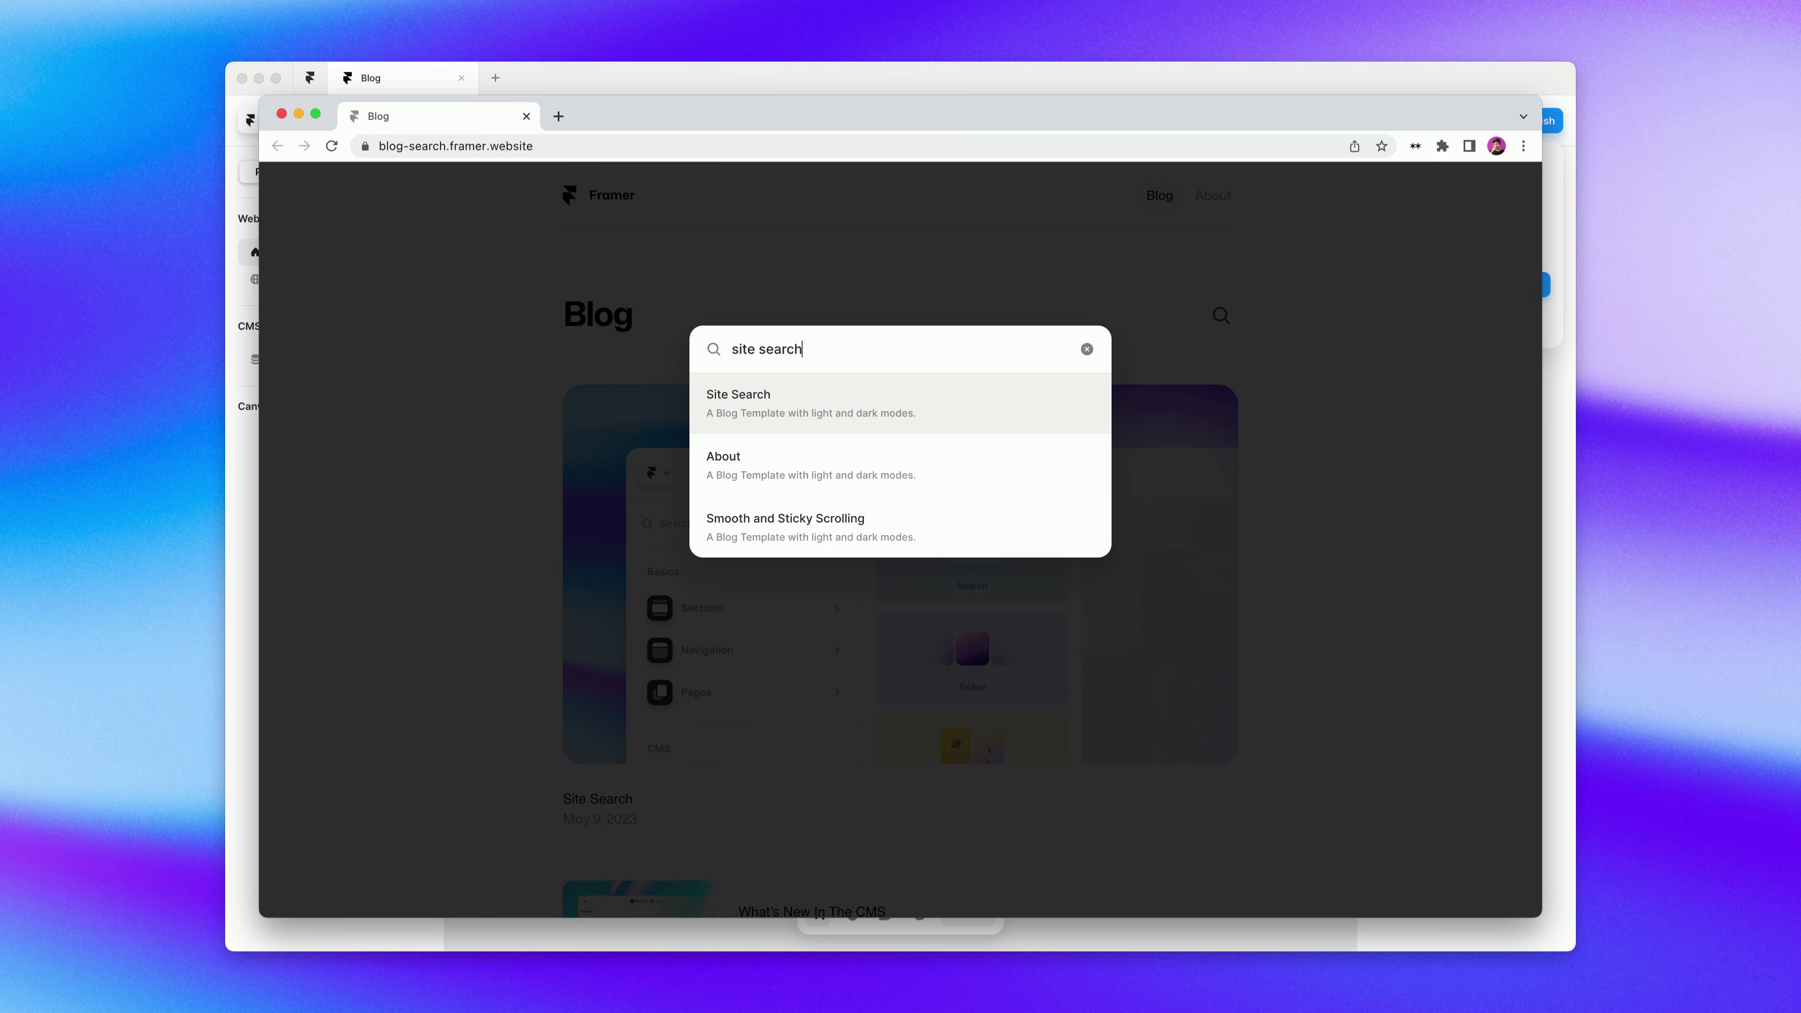
key(BackSpace)
key(BackSpace)
key(BackSpace)
key(BackSpace)
key(BackSpace)
key(BackSpace)
key(BackSpace)
key(BackSpace)
key(BackSpace)
key(BackSpace)
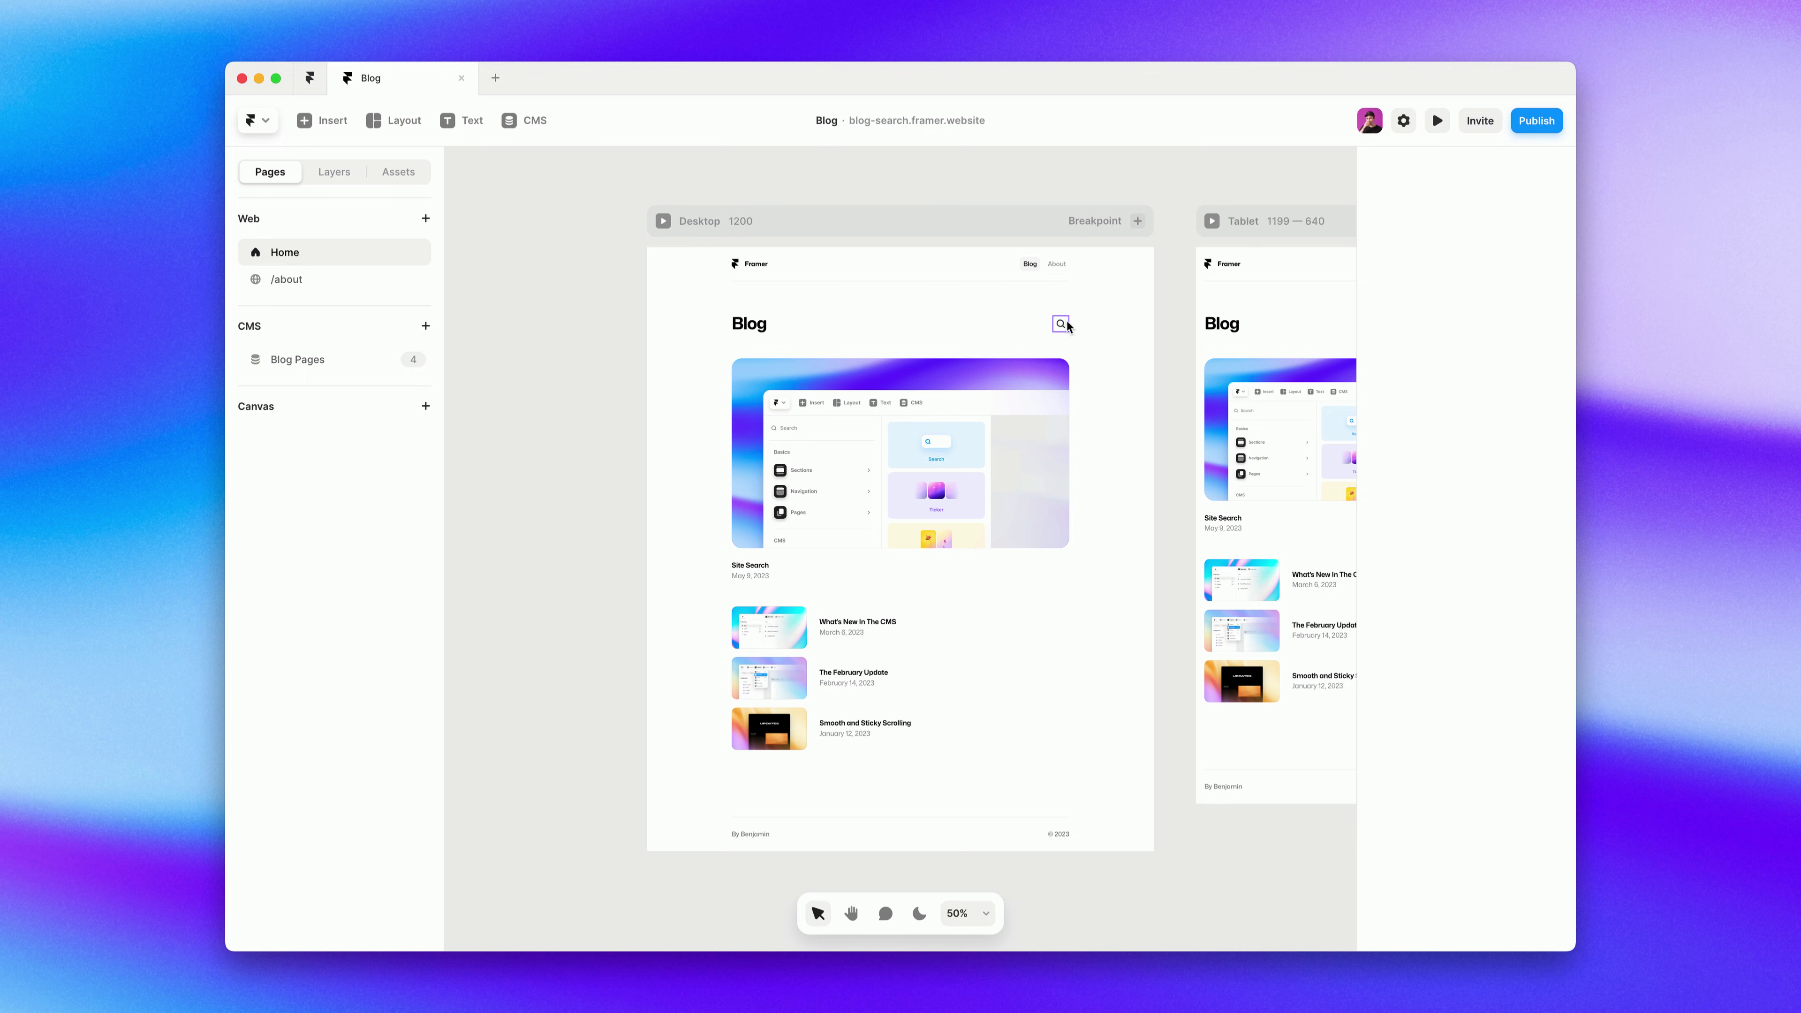
Limit the Search component's results to the /blog/:slug pages.
click(1065, 324)
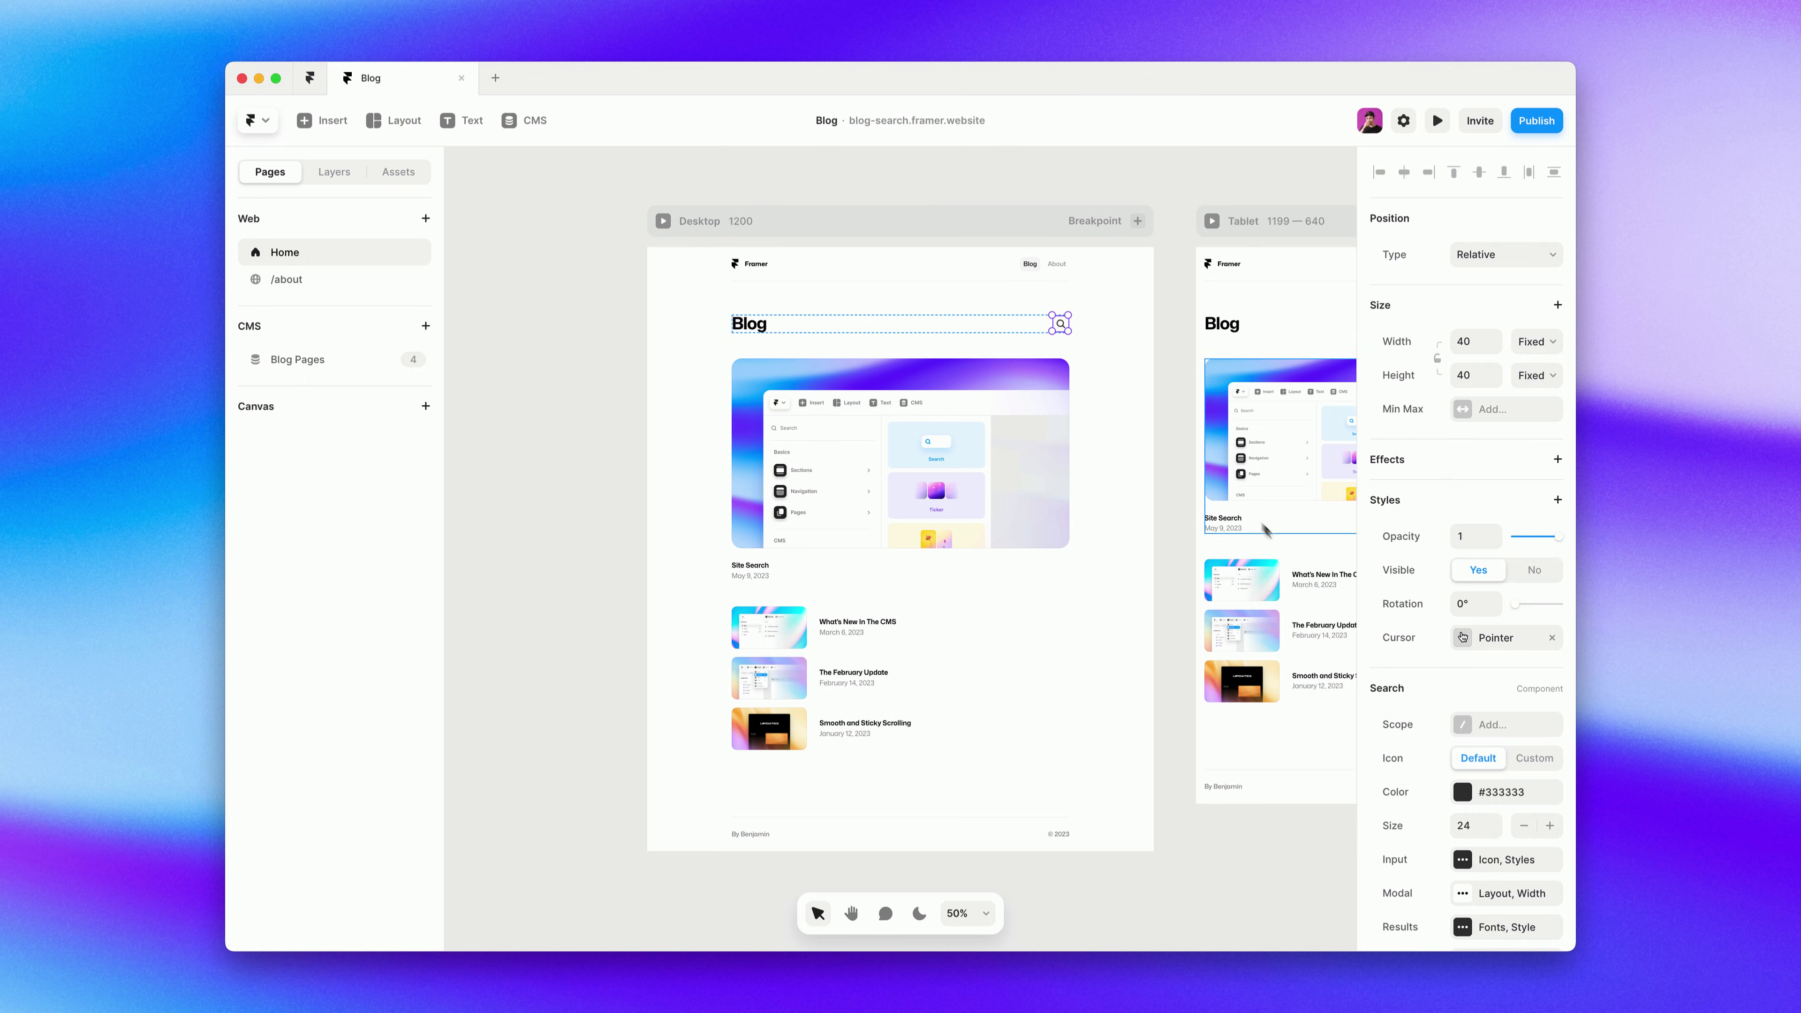
click(1495, 728)
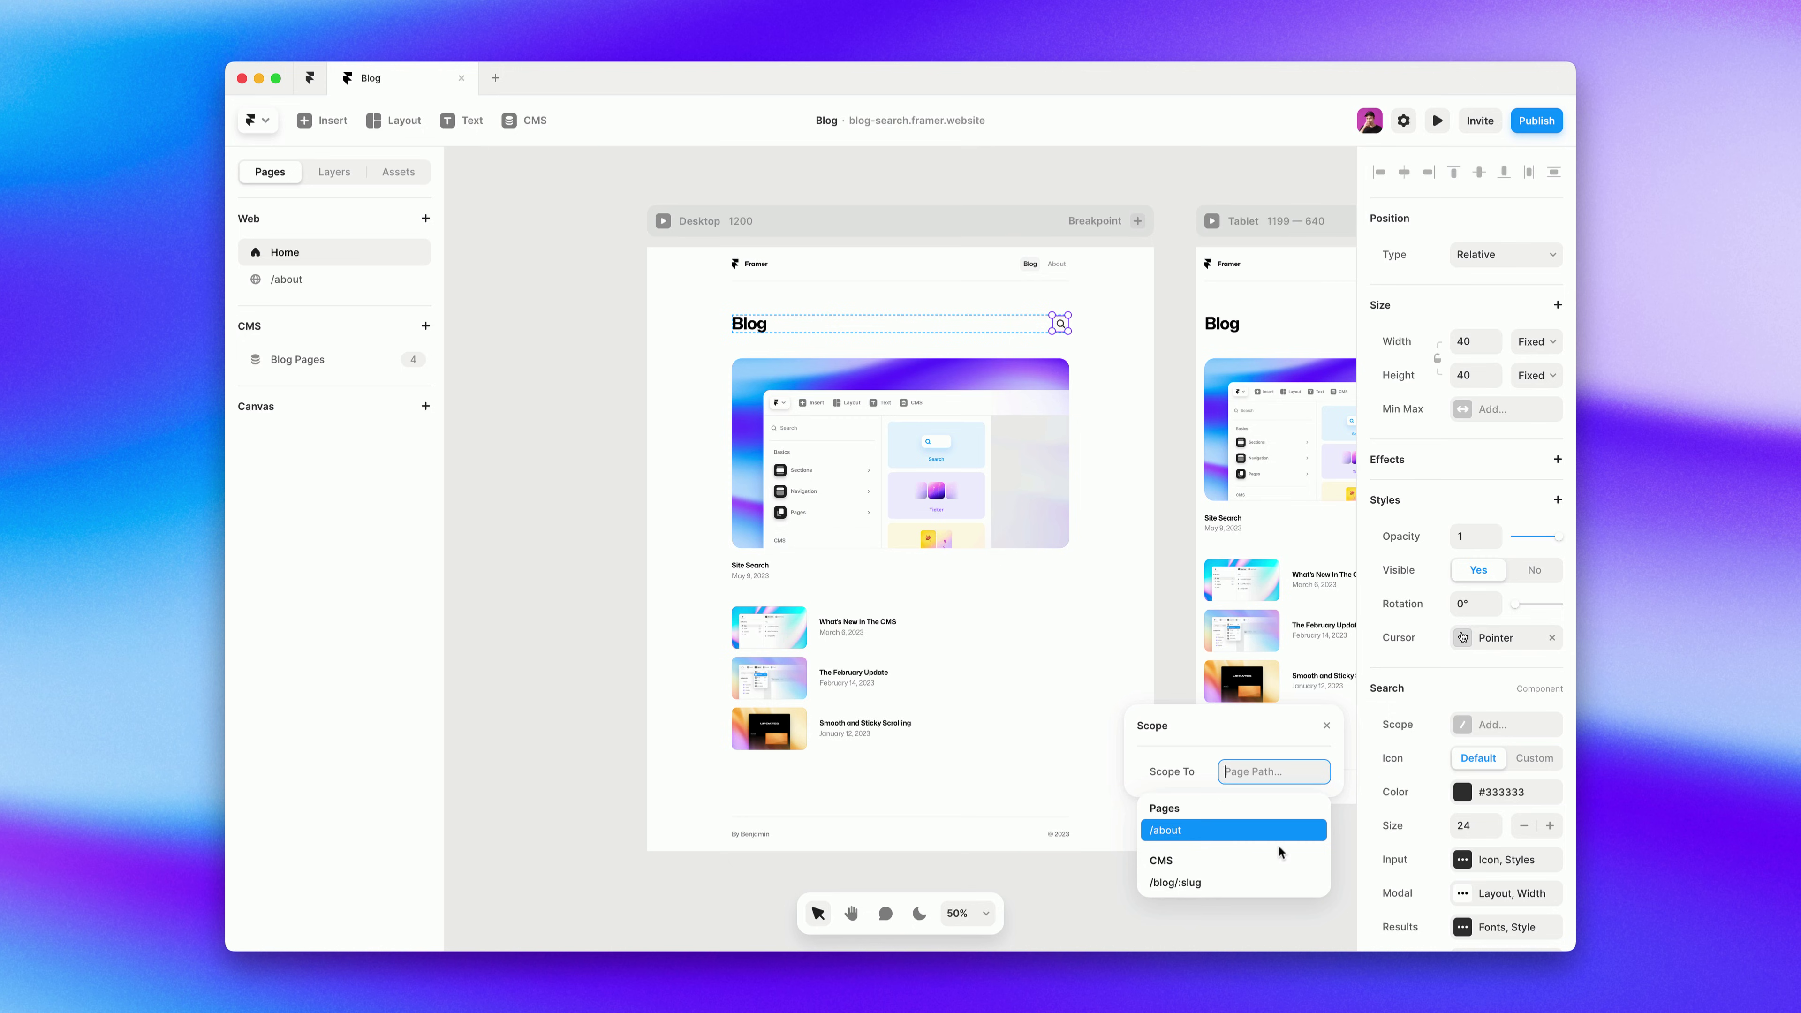
click(1268, 881)
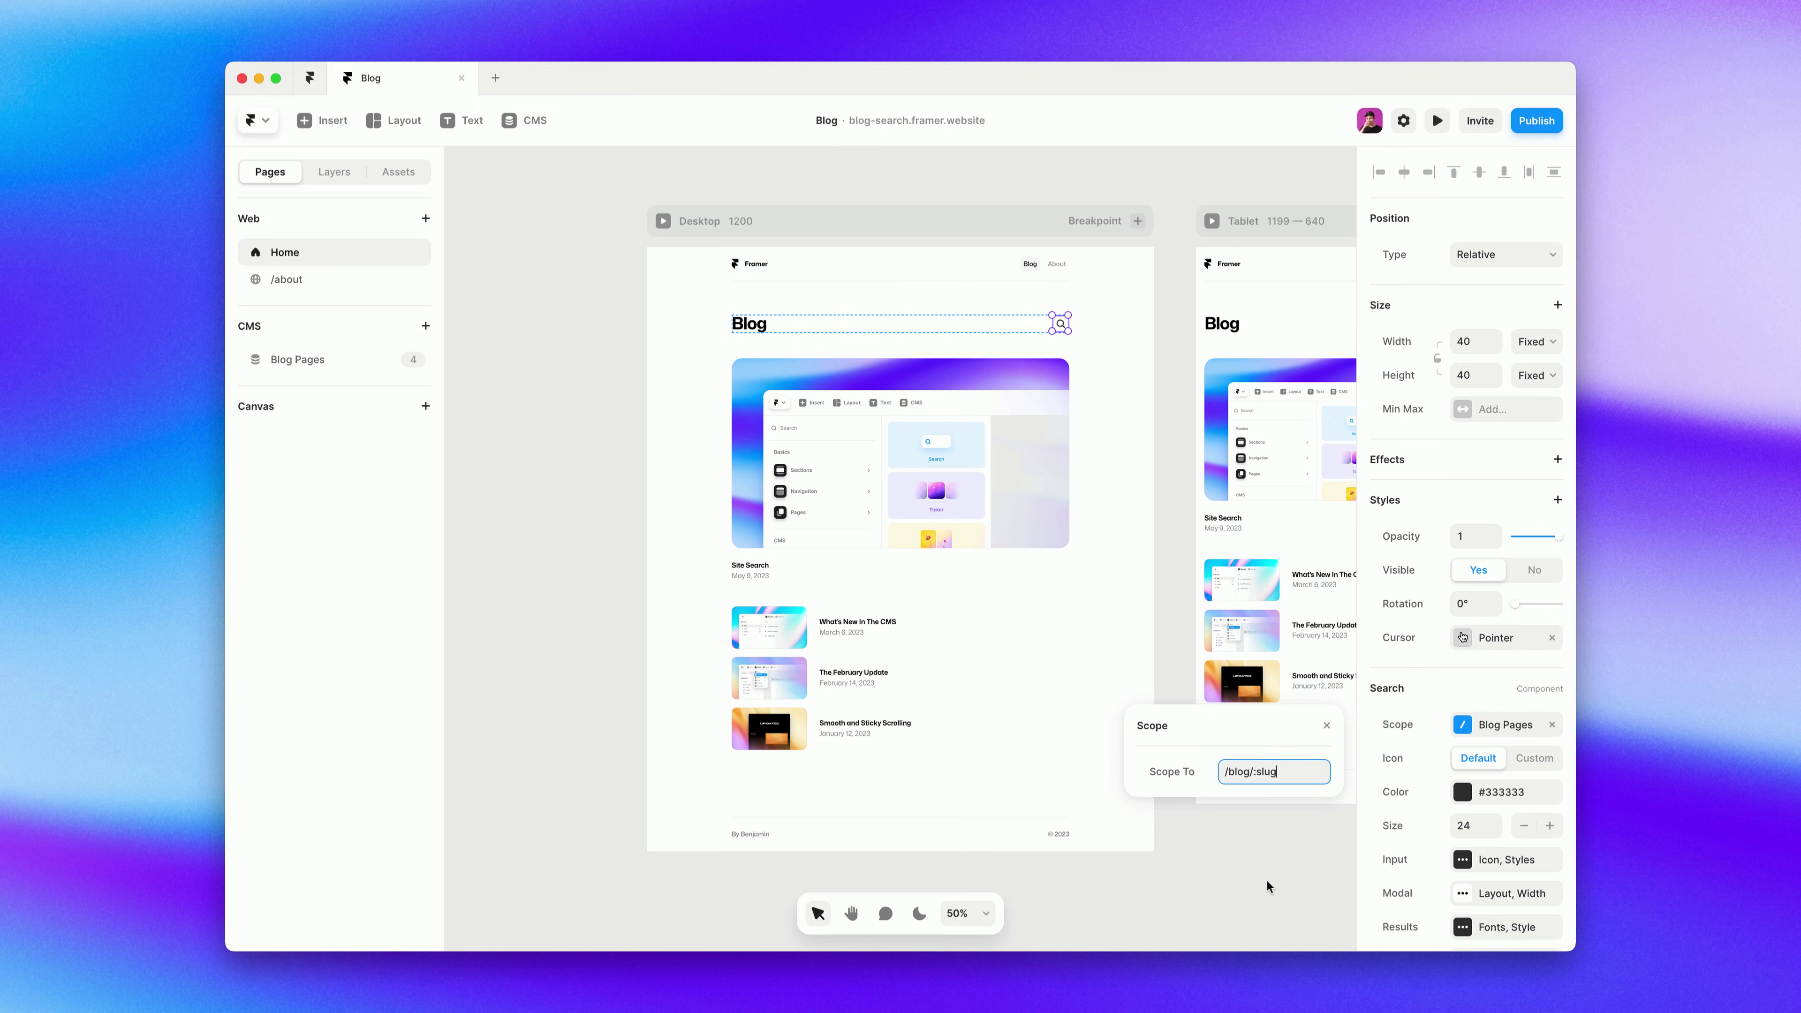
click(1266, 881)
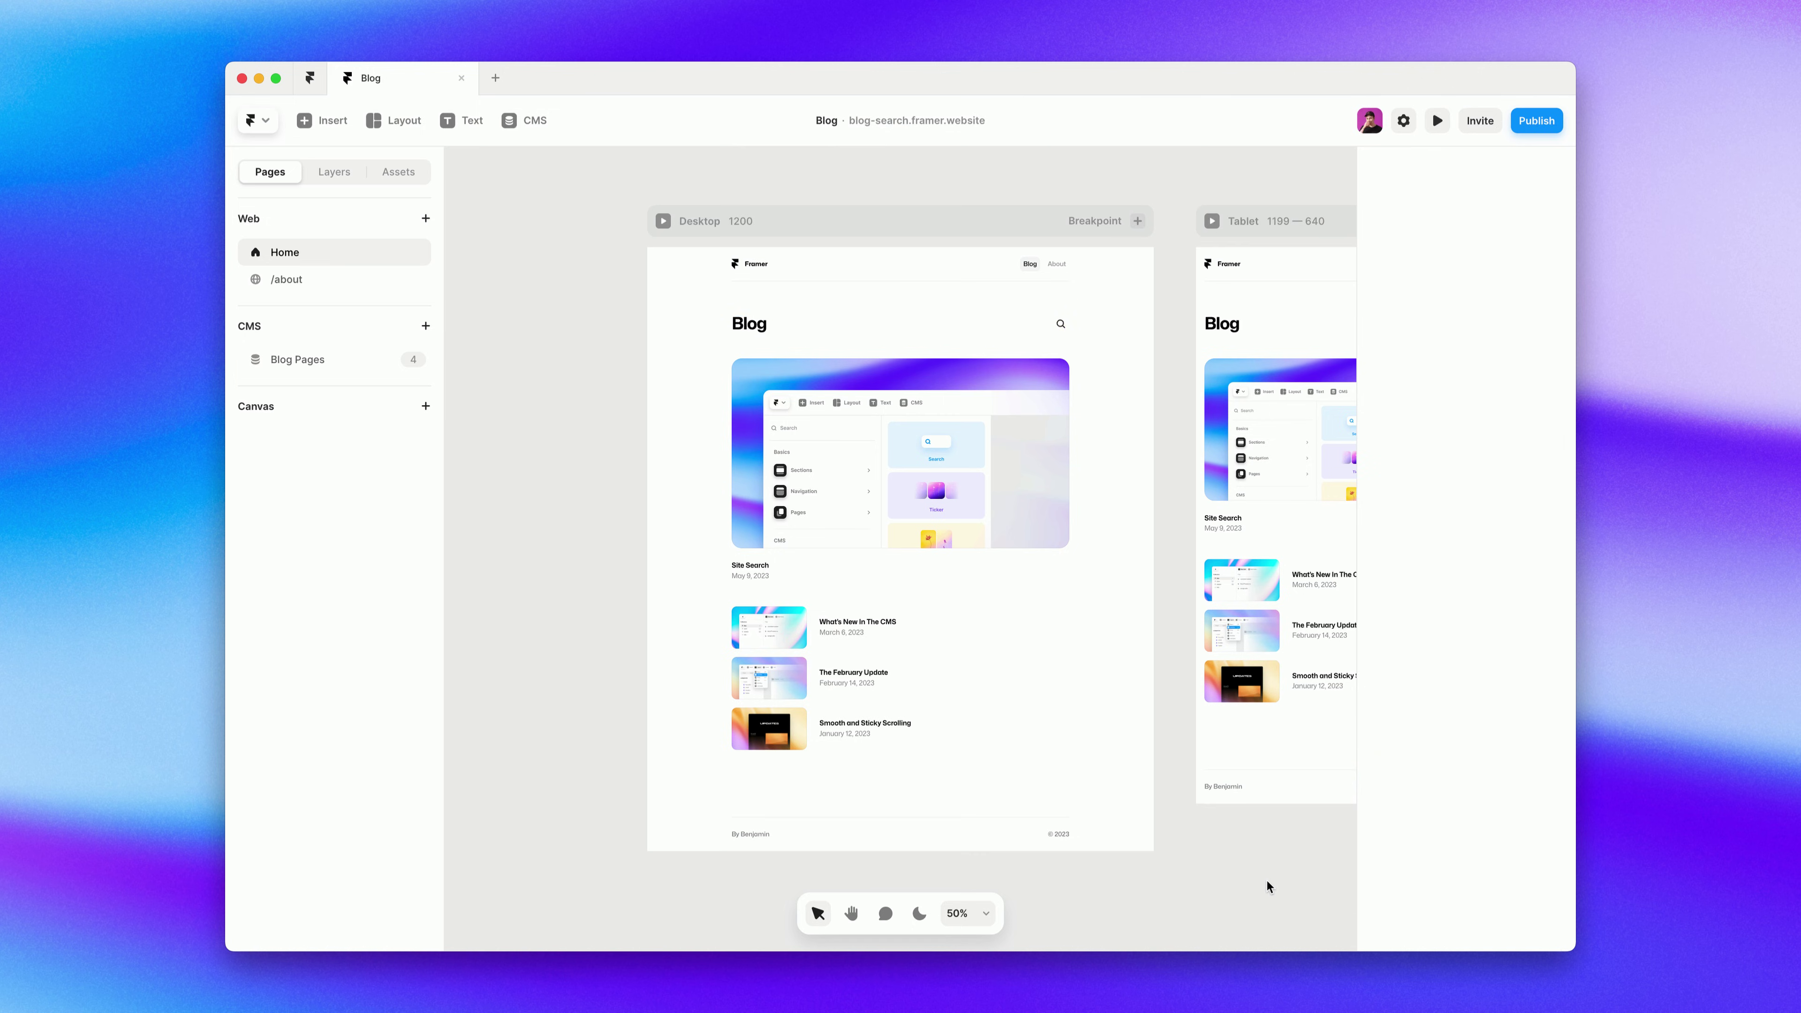
Publish the pending Home change and search the live site for 'about'.
click(1529, 126)
click(1459, 291)
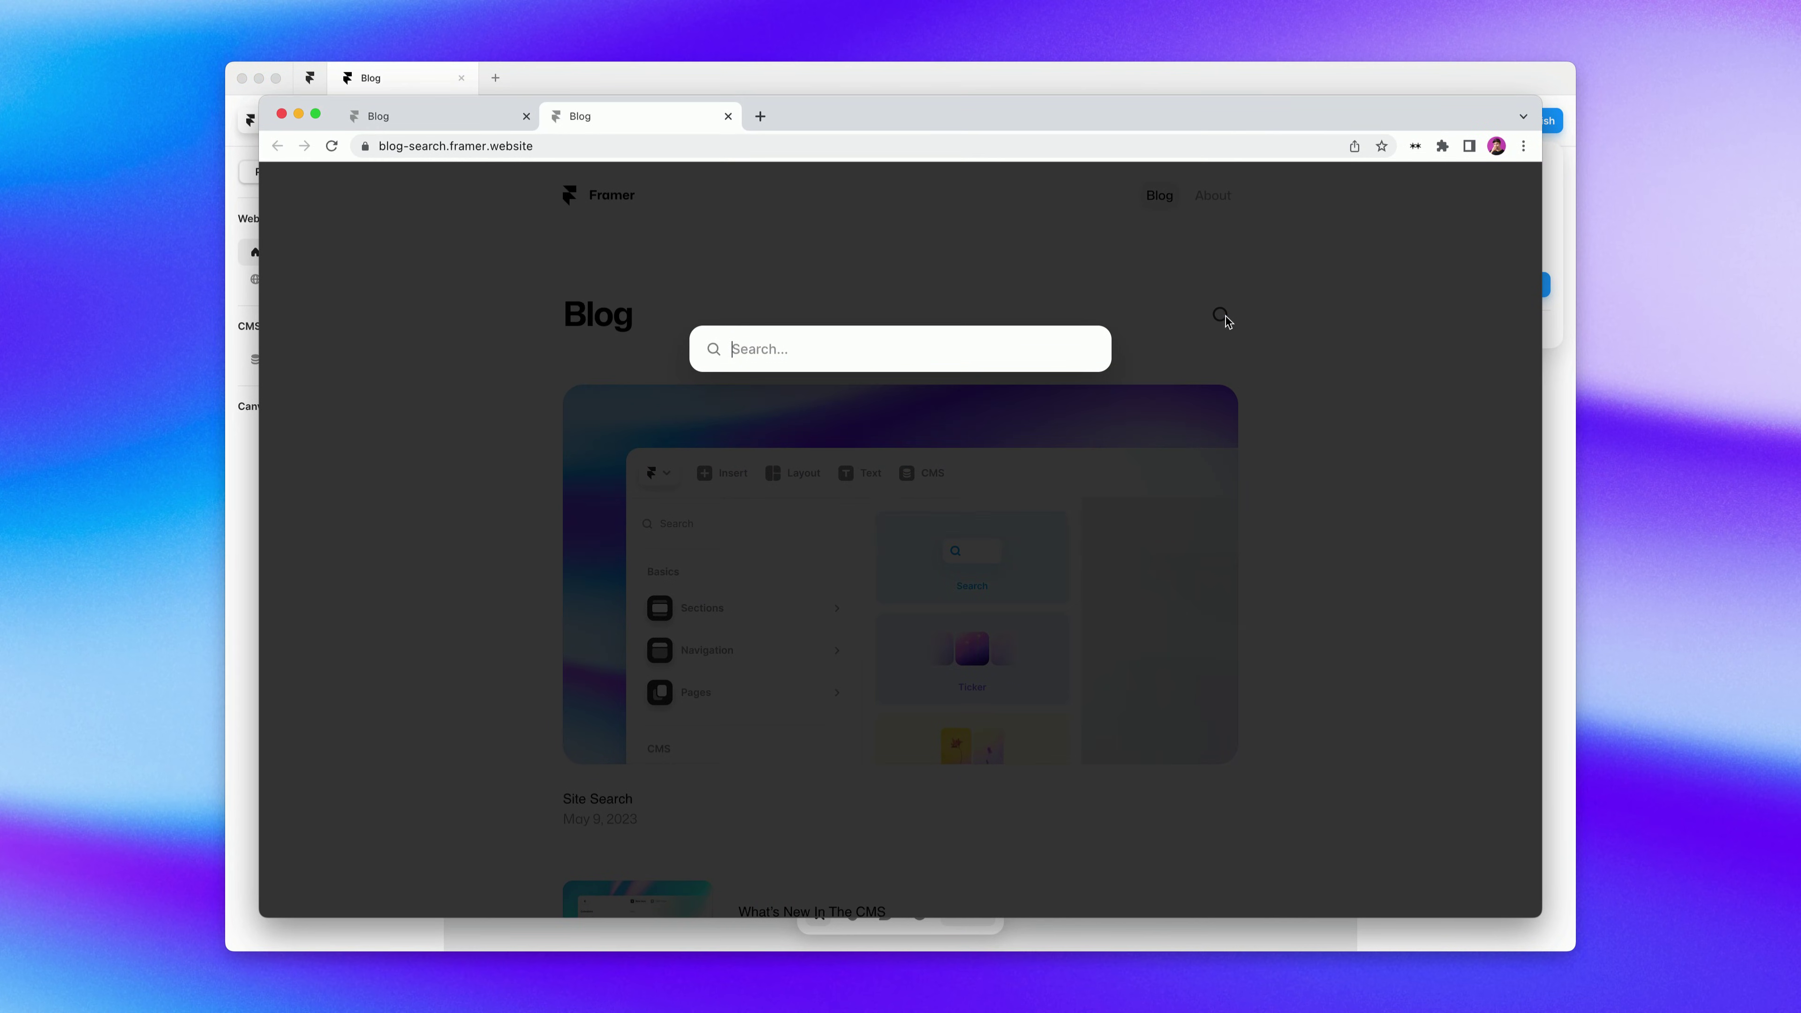
text(about)
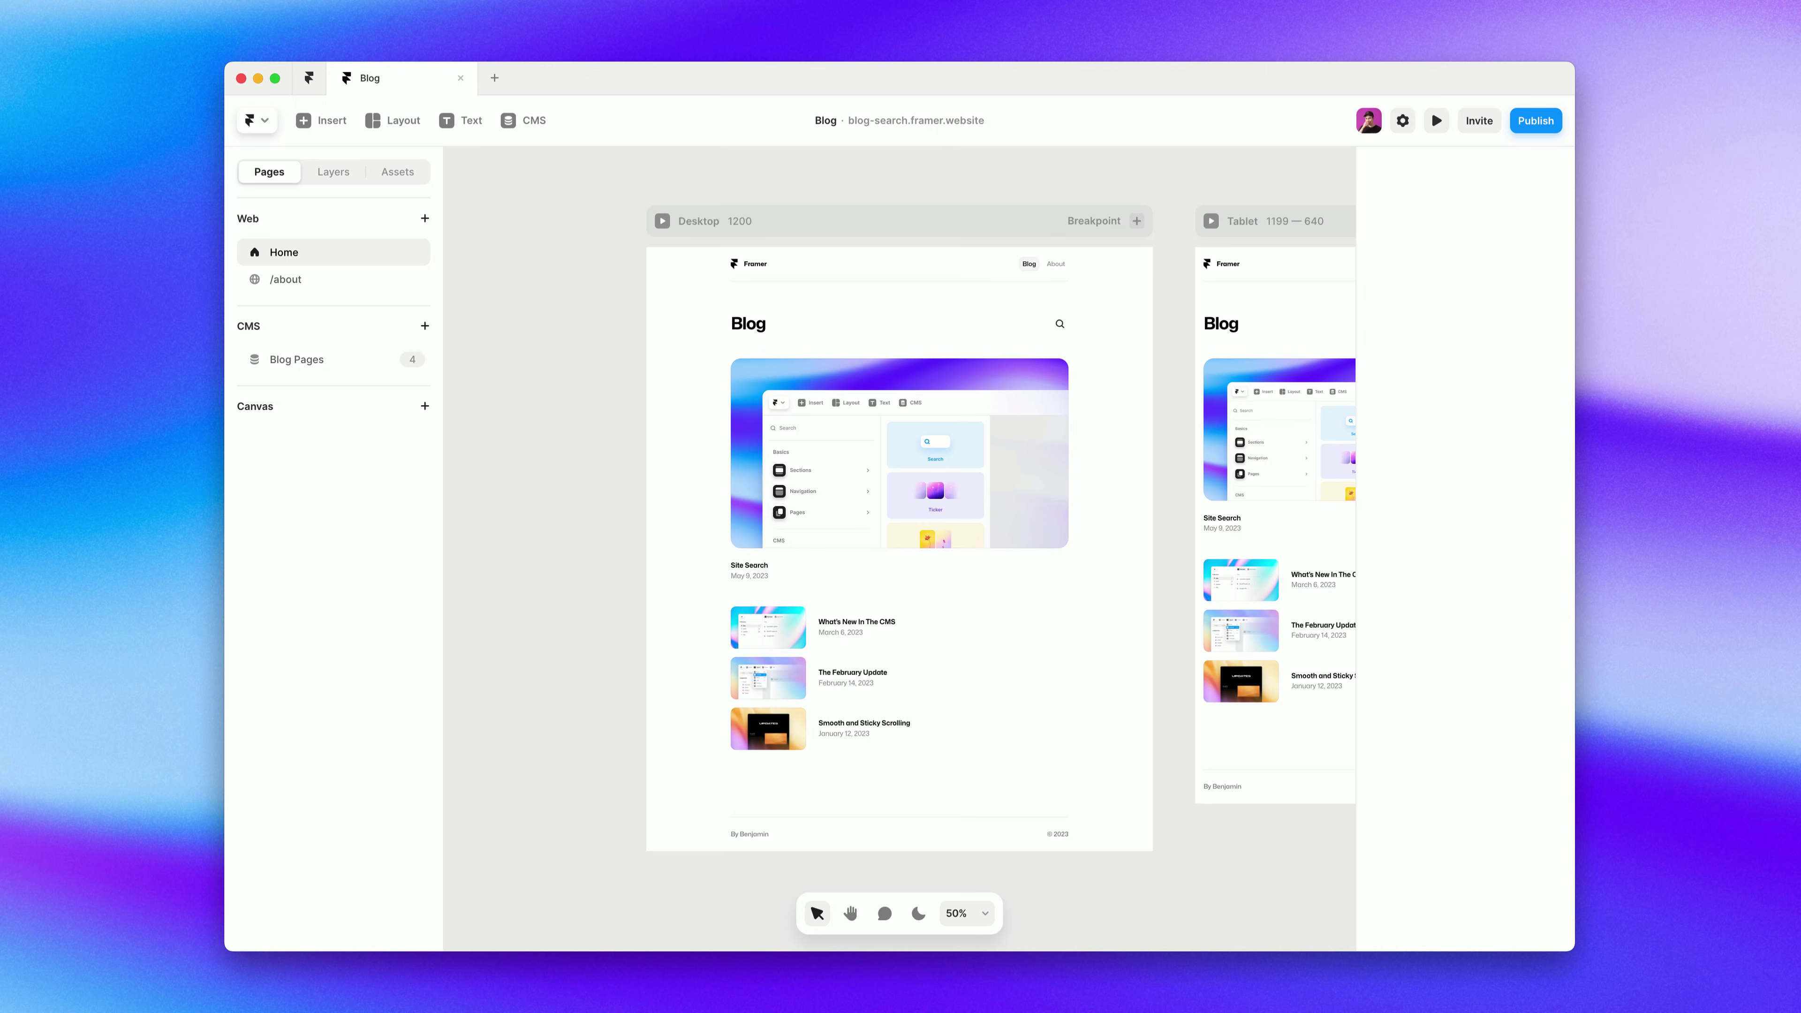
Select the Search component beside Blog and adjust its icon size down and back up.
click(1060, 327)
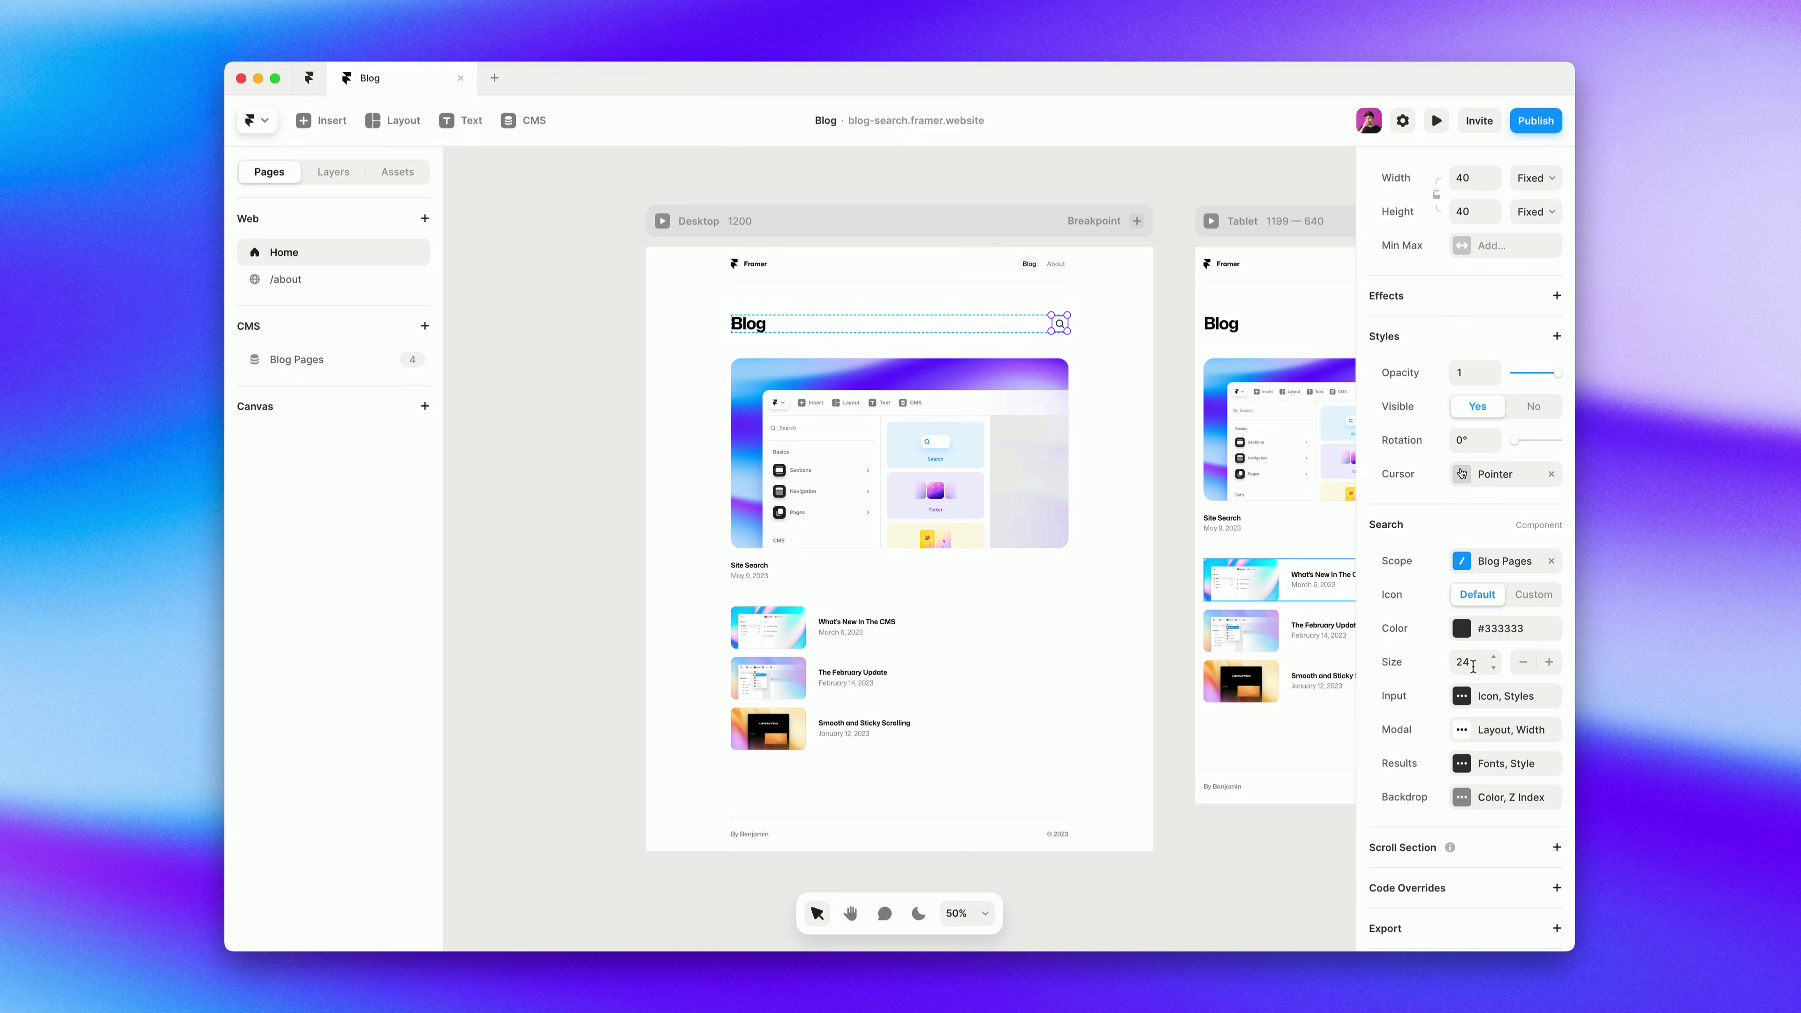
click(1525, 668)
click(1549, 665)
Set the search results' subtitle content to Path.
click(1499, 699)
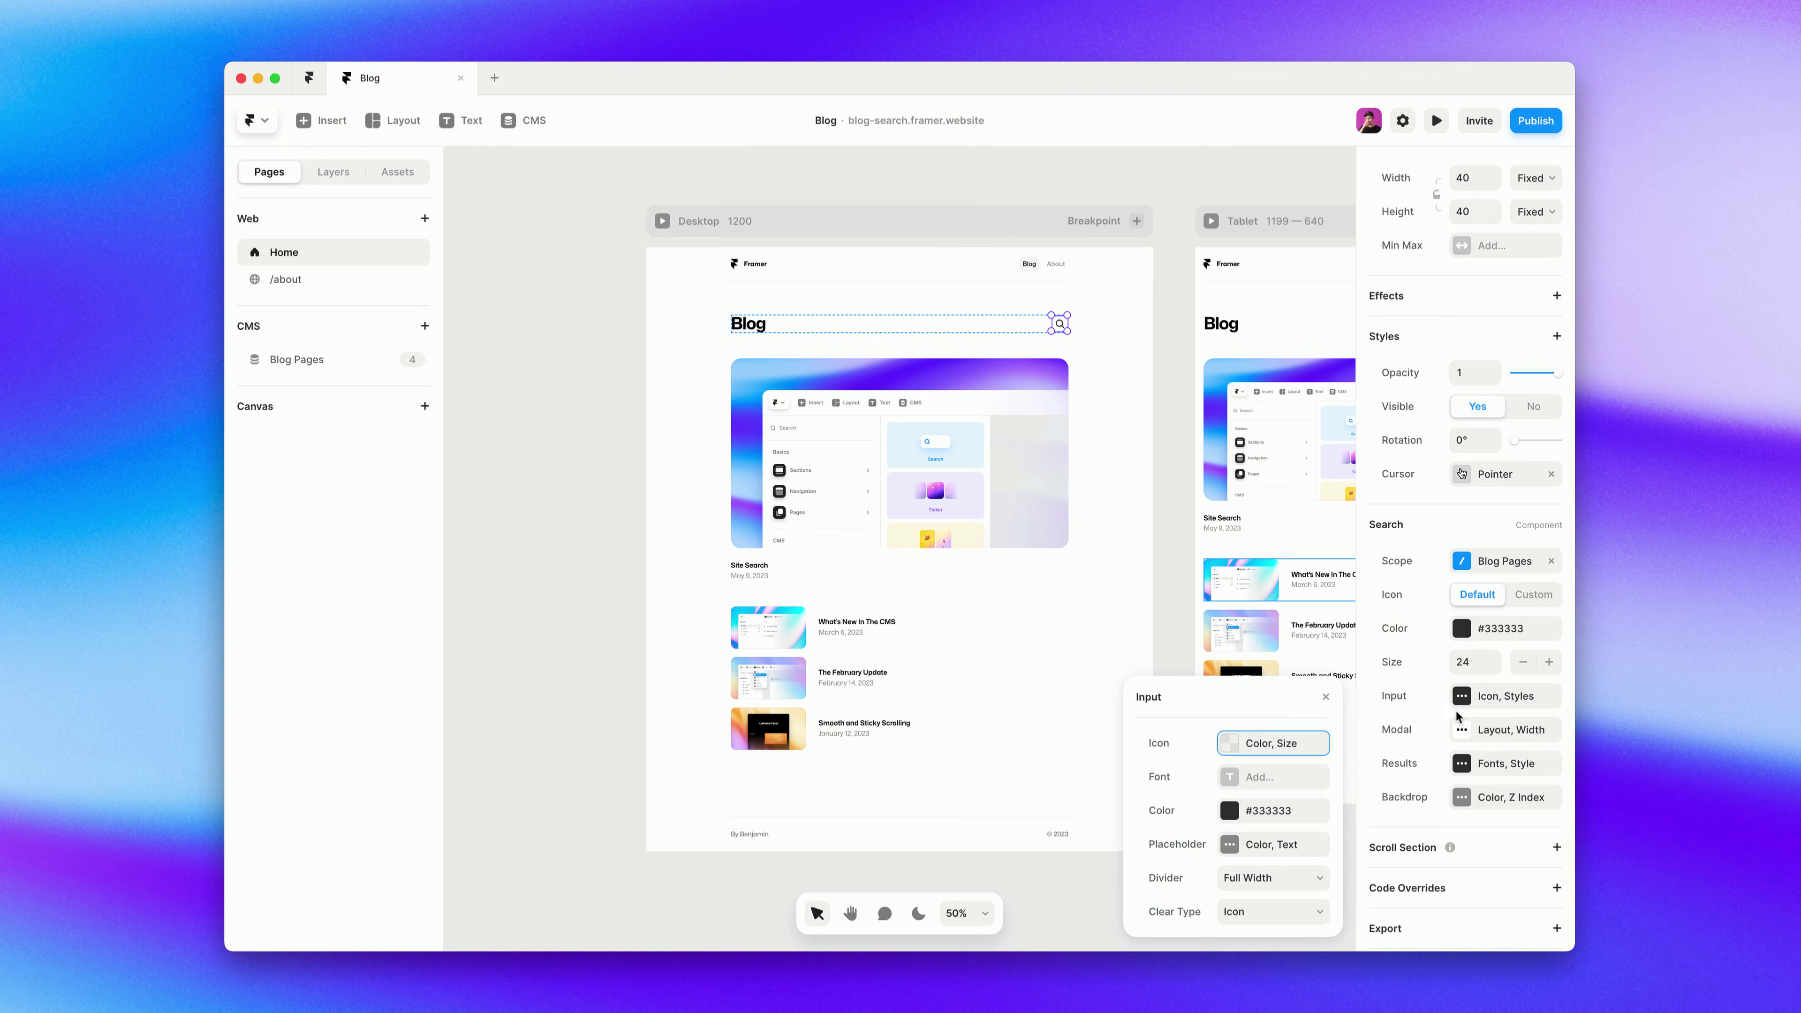
click(1507, 769)
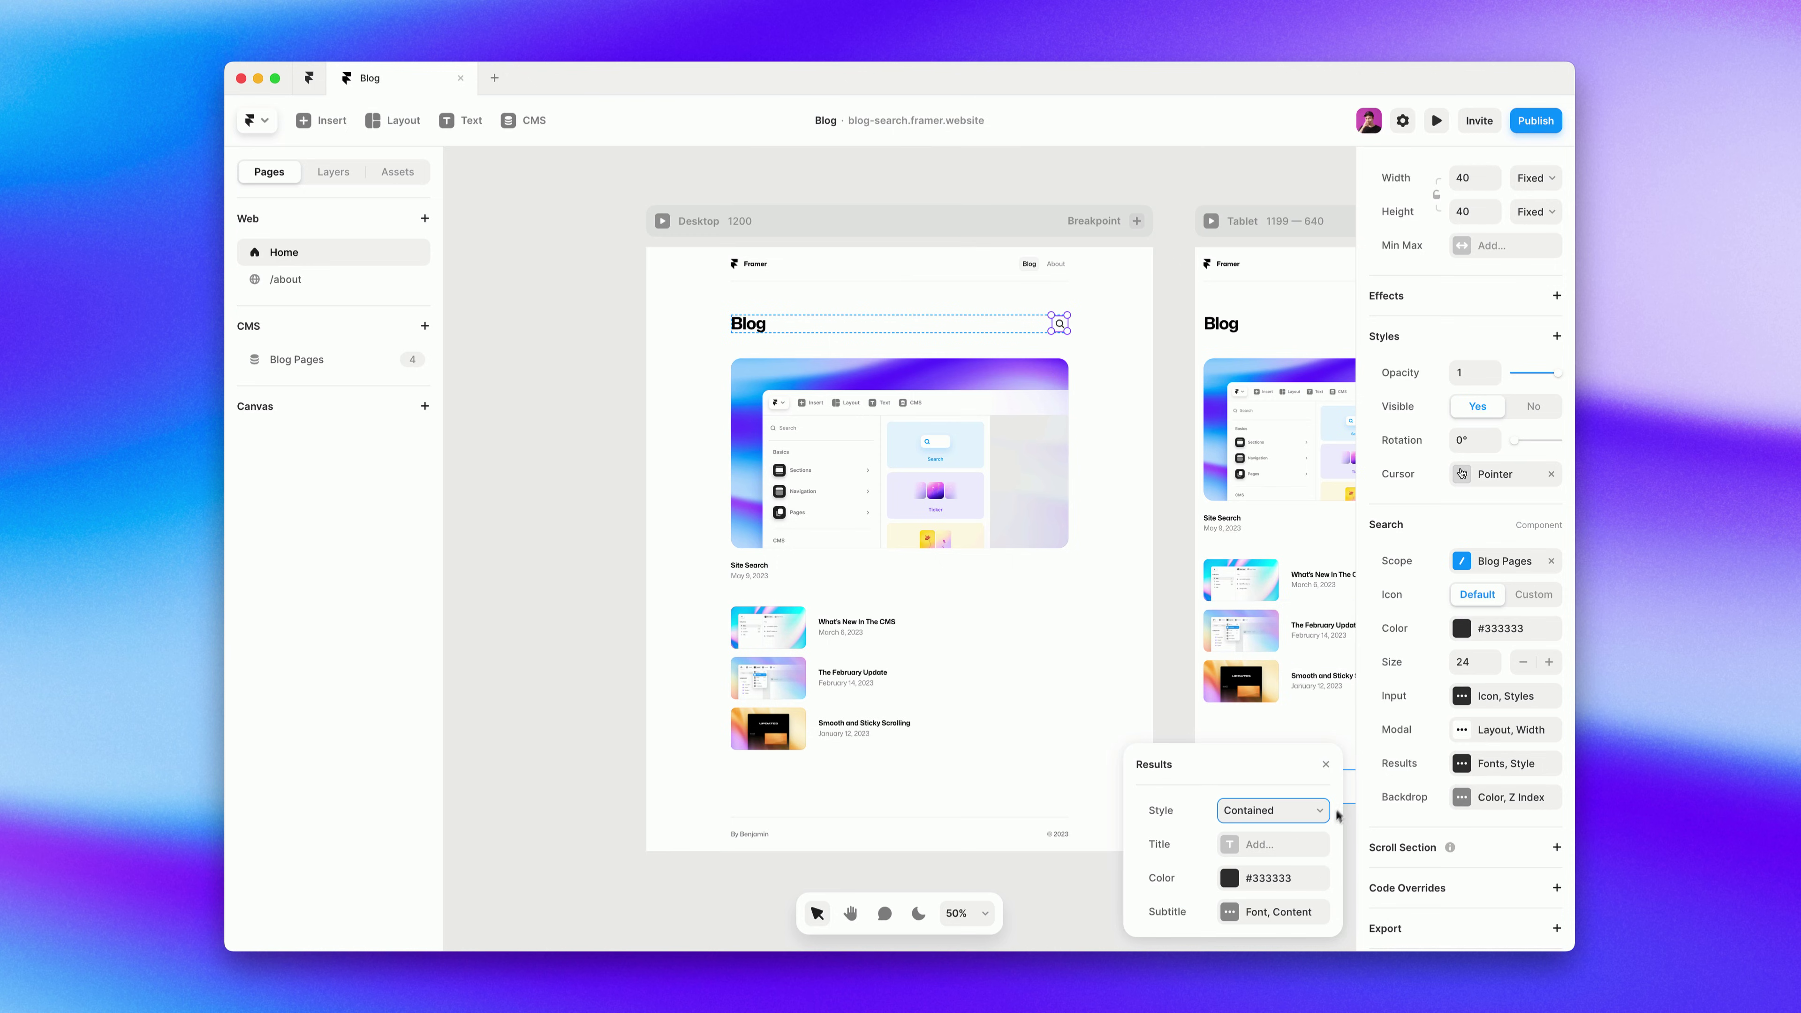
click(1289, 910)
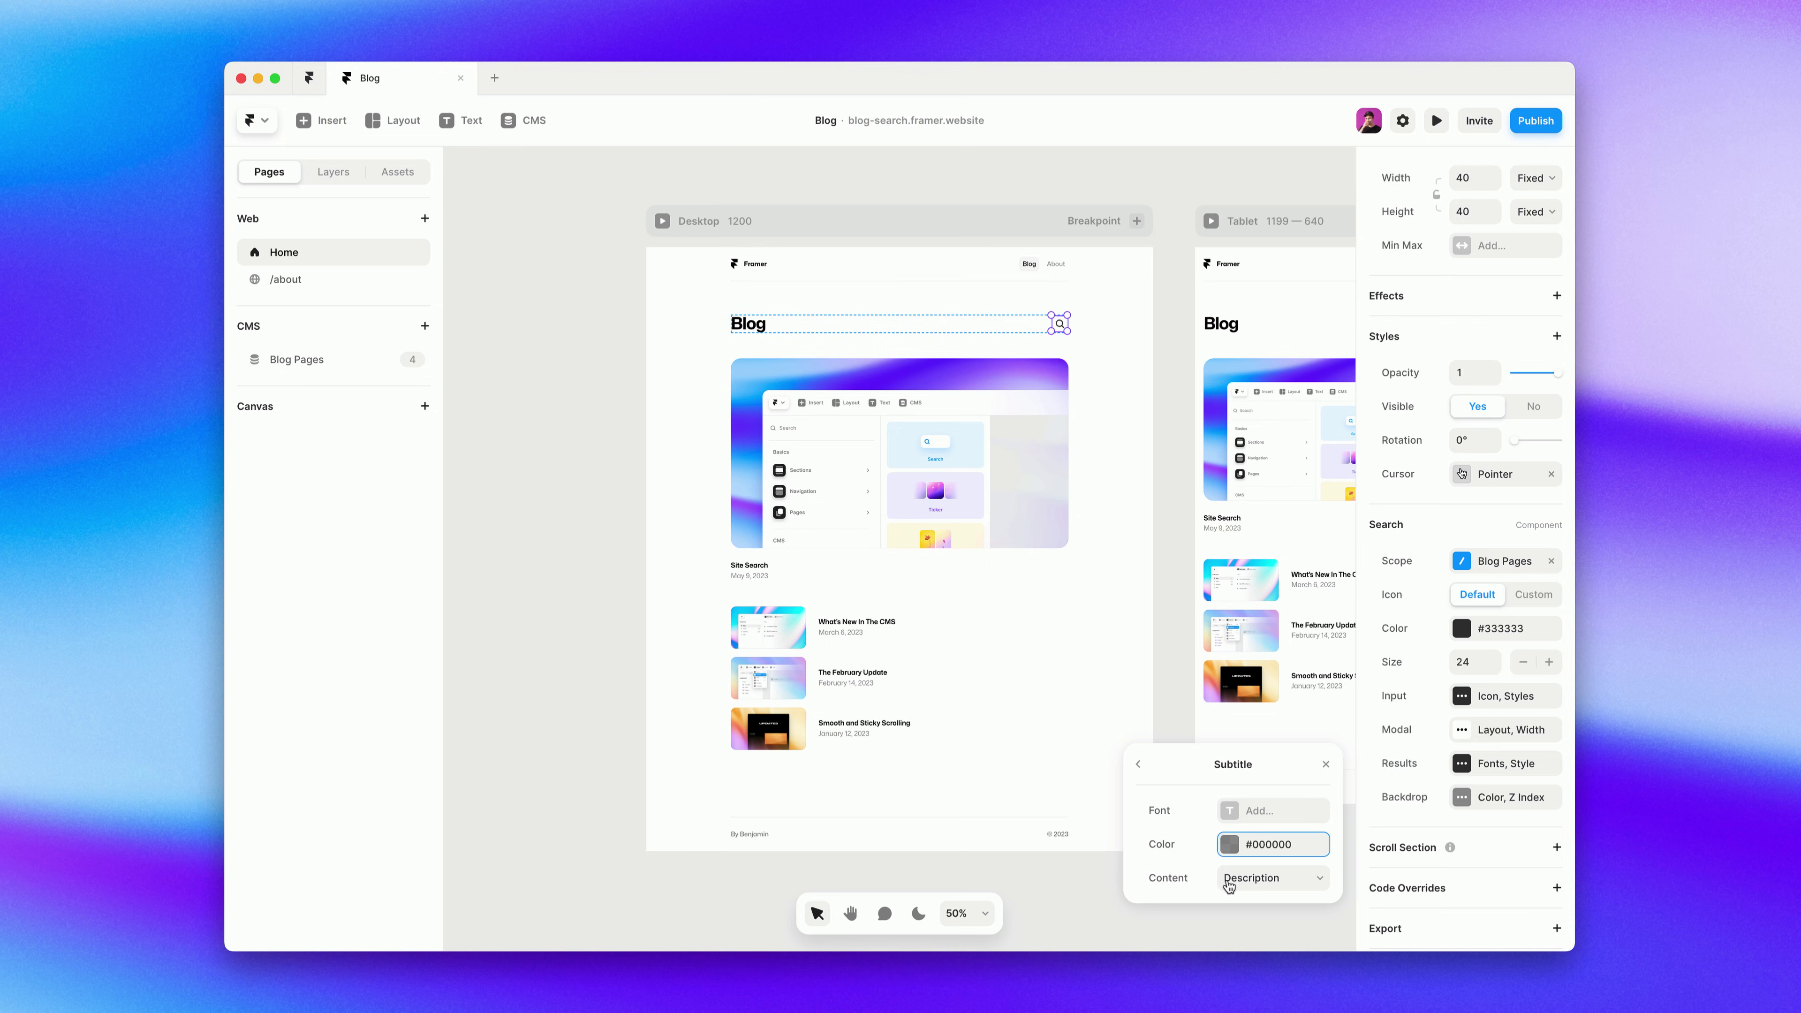
click(1230, 880)
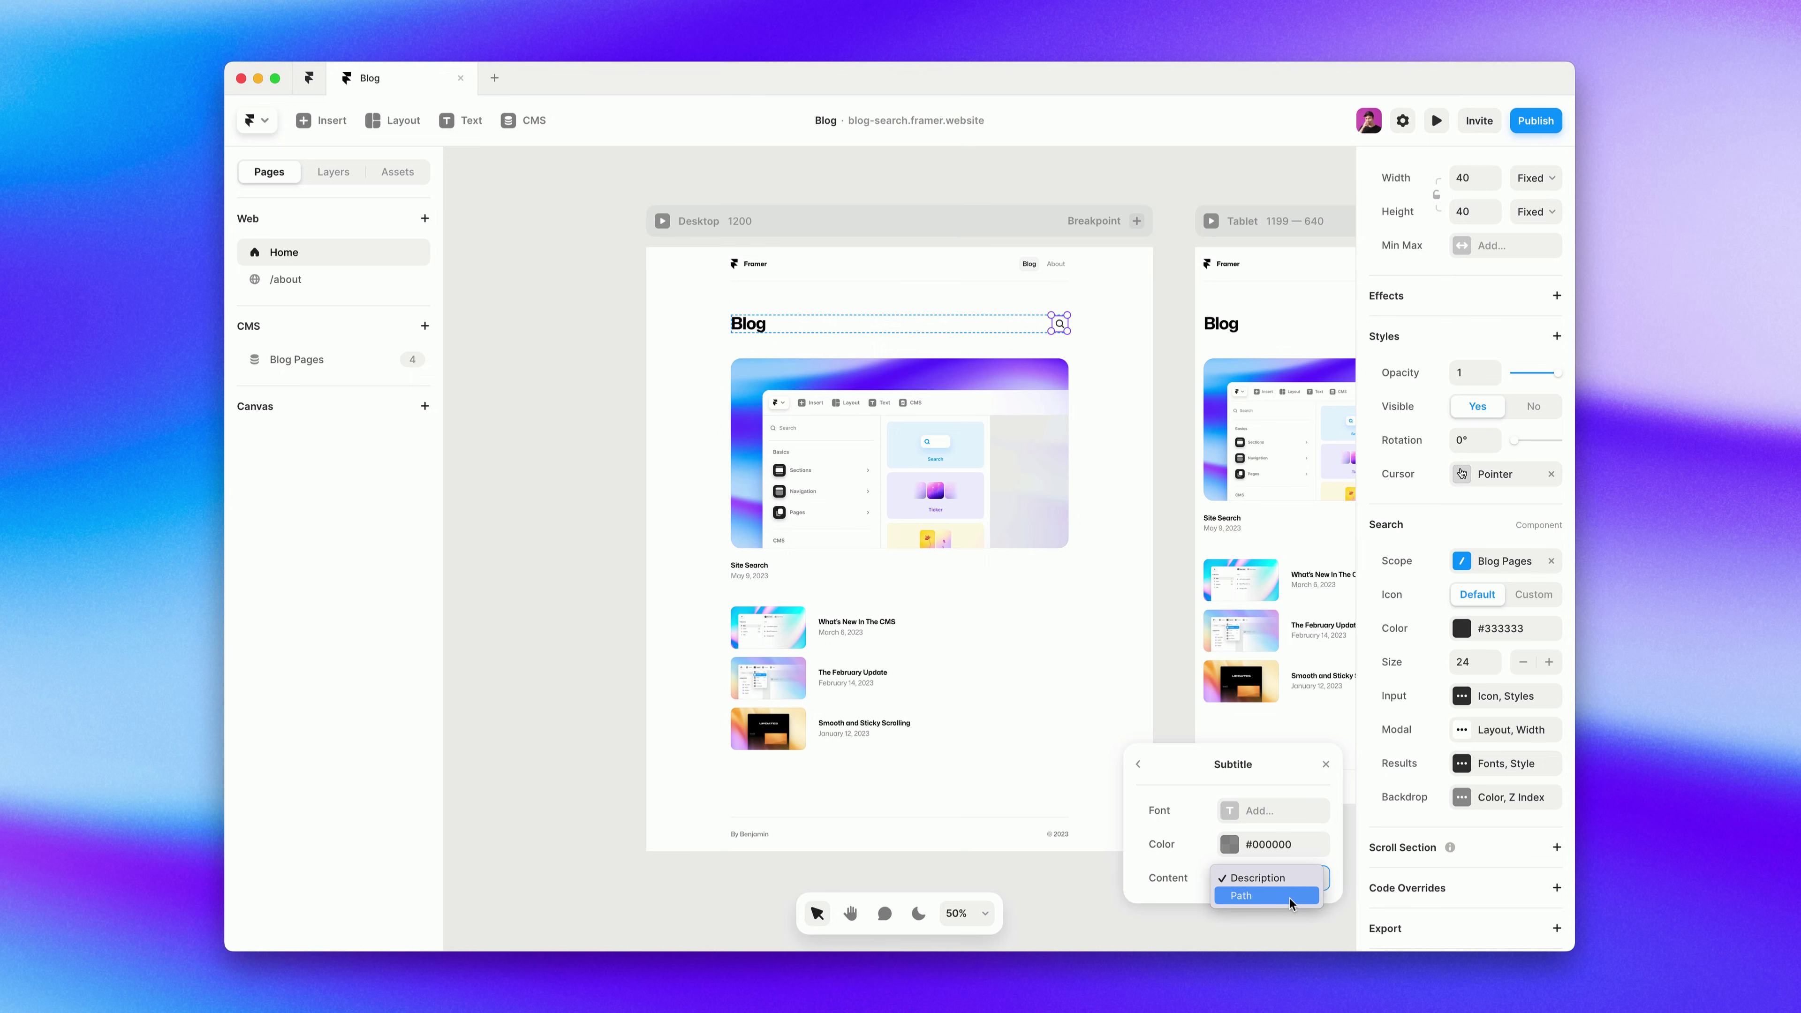
click(1269, 896)
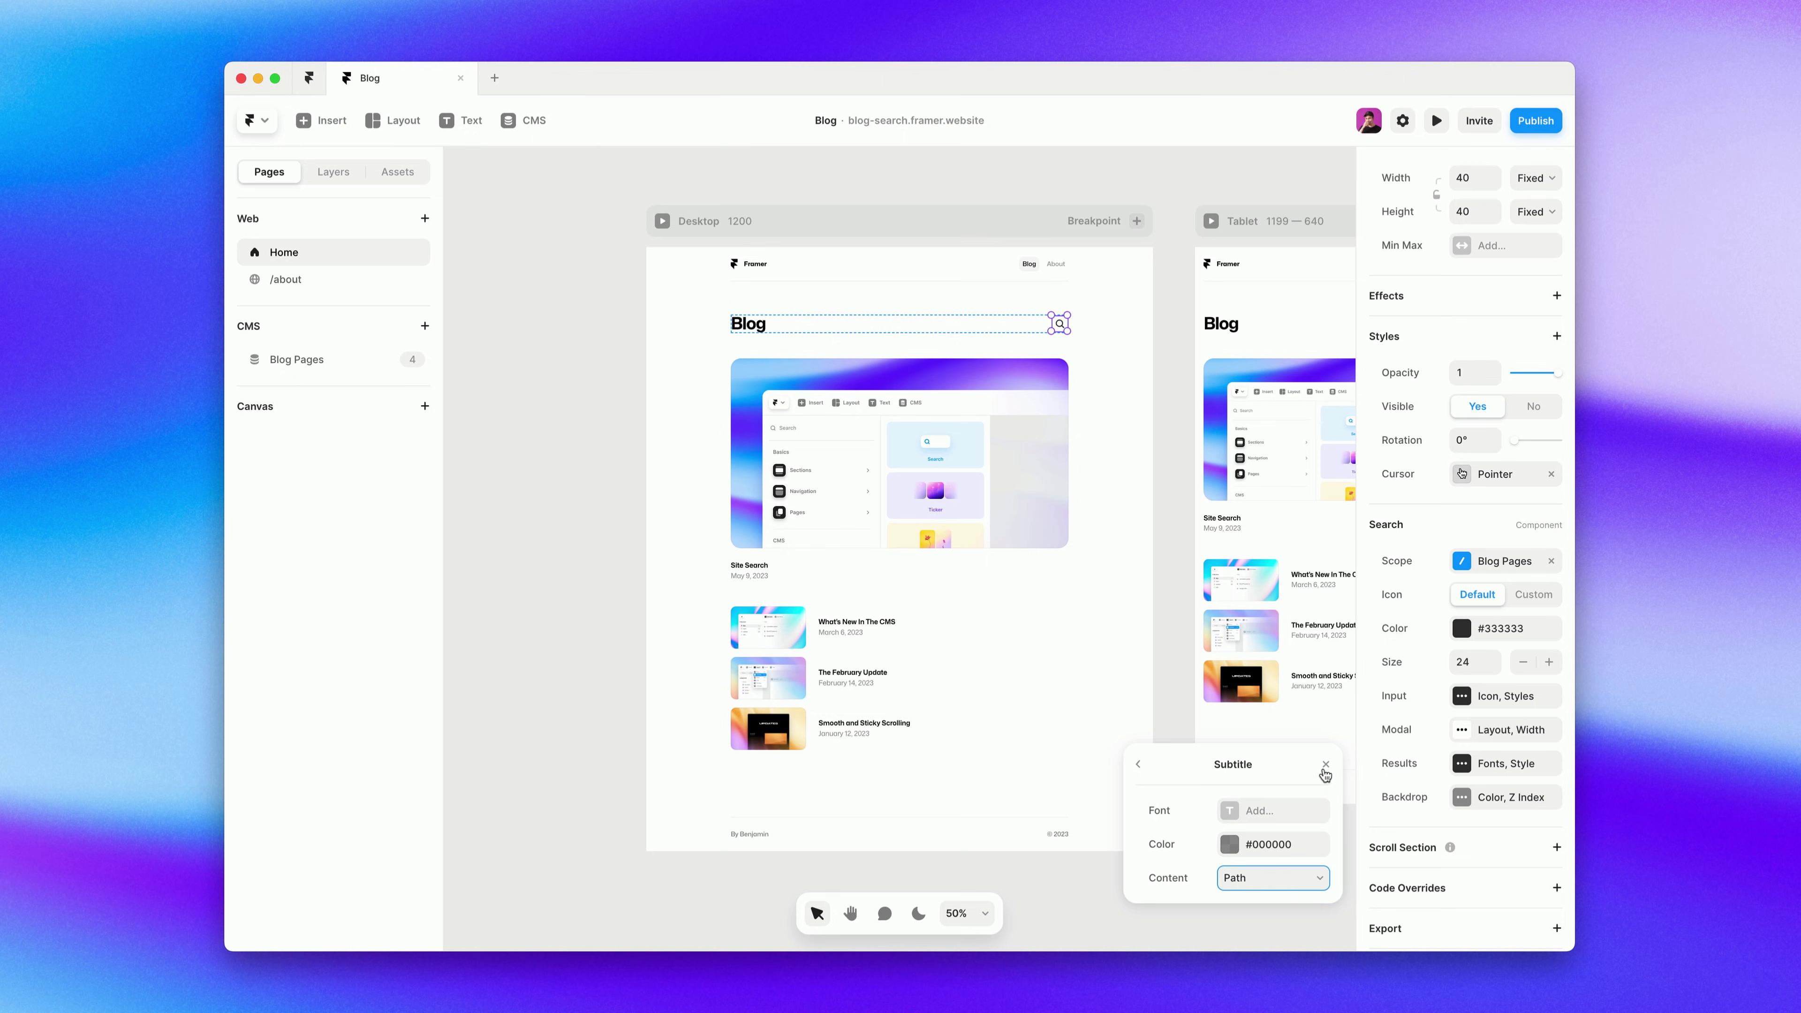
click(1326, 766)
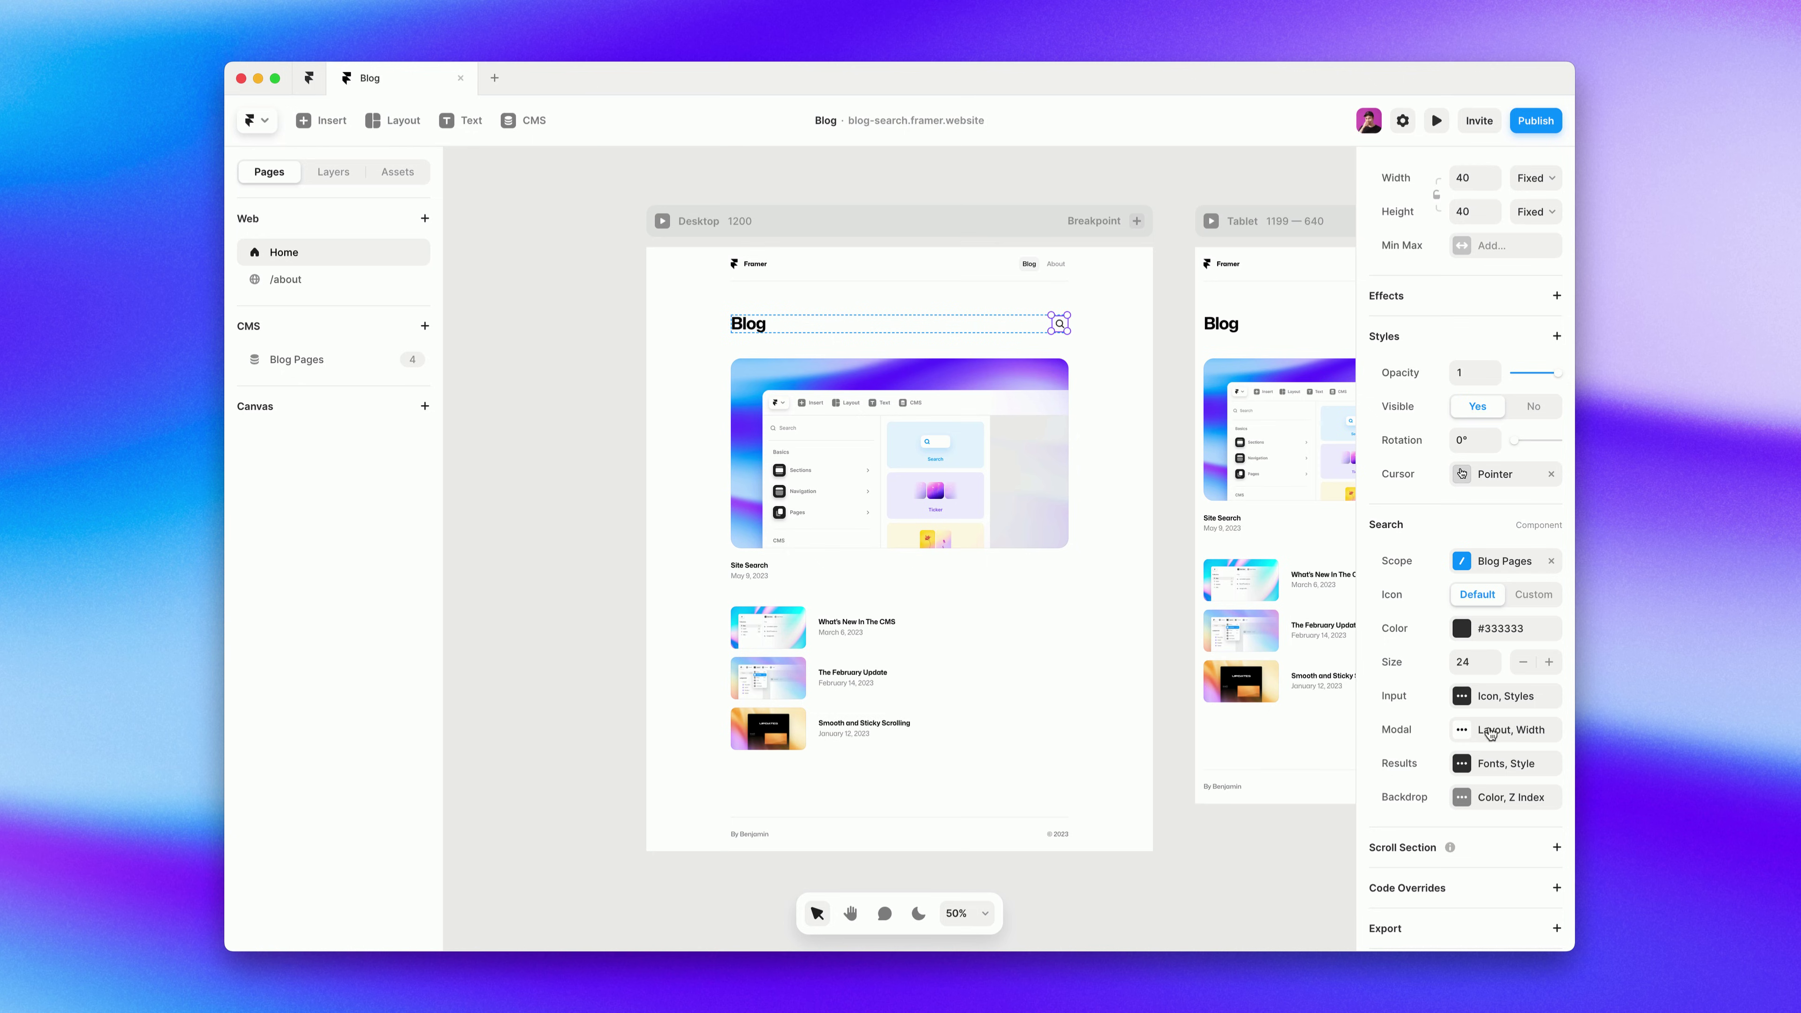
Keep the search modal layout as Quick Menu.
click(1482, 731)
click(1304, 713)
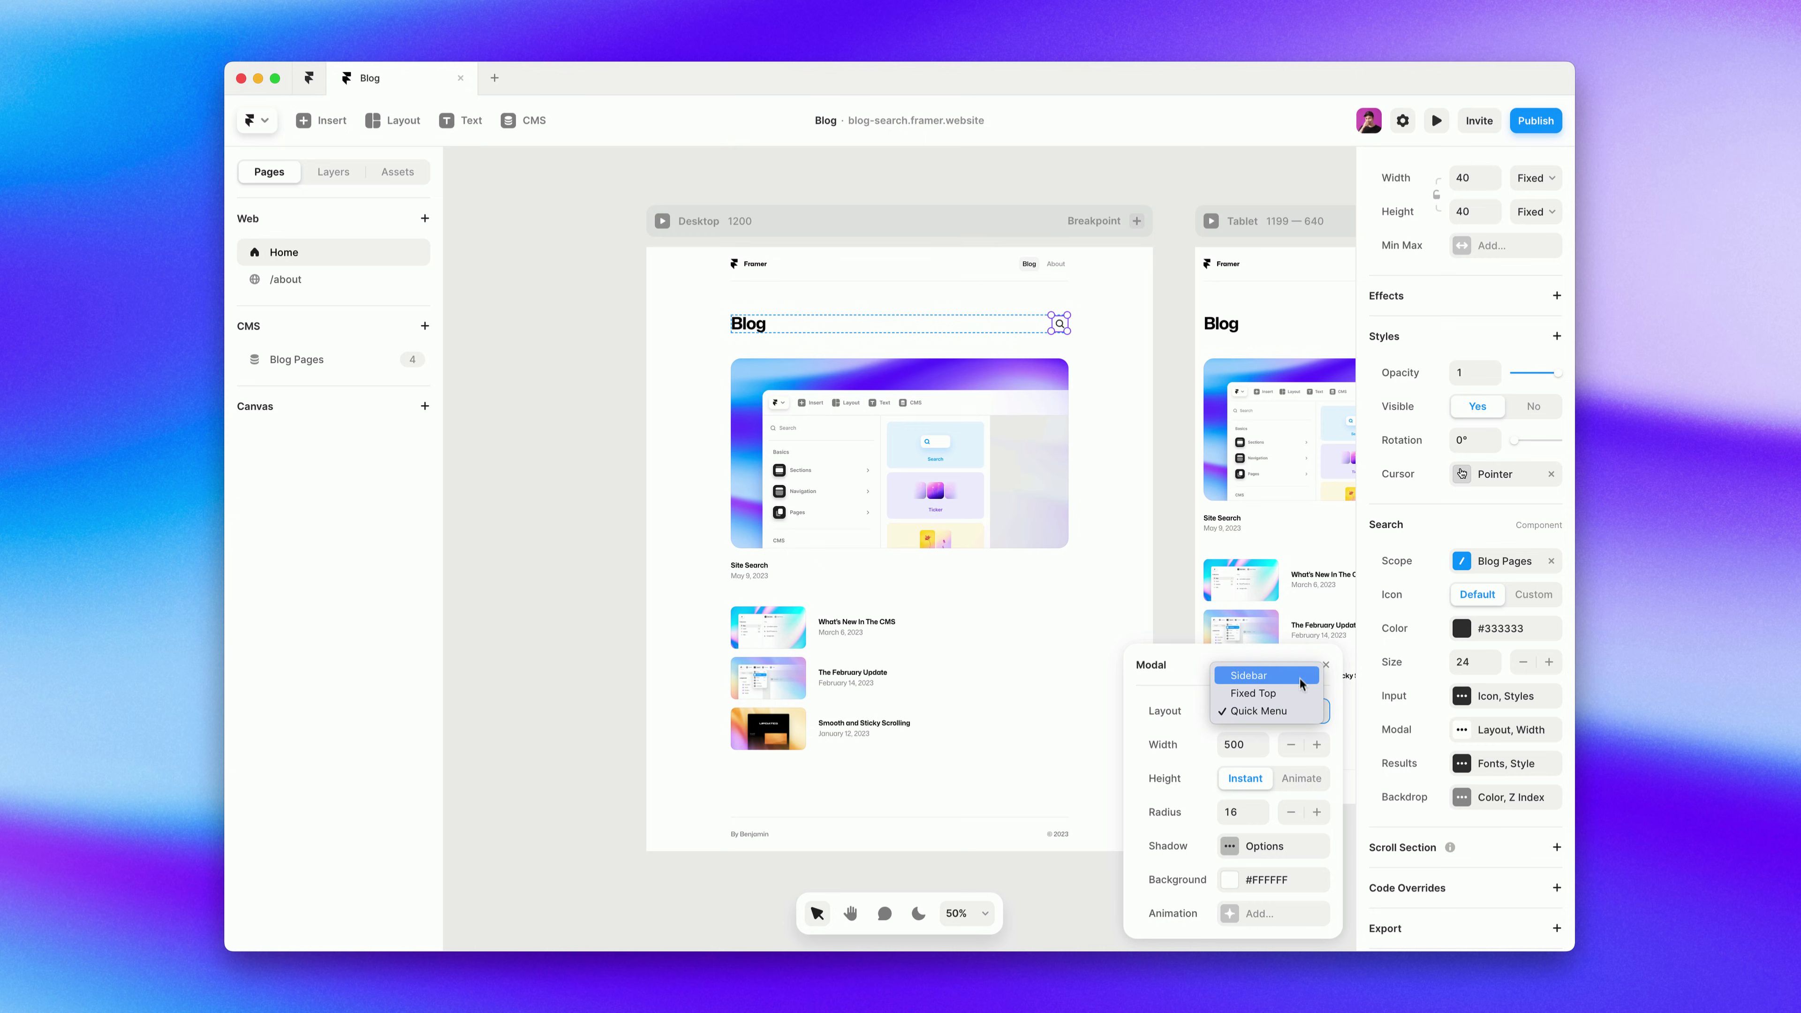
click(1298, 713)
click(1324, 667)
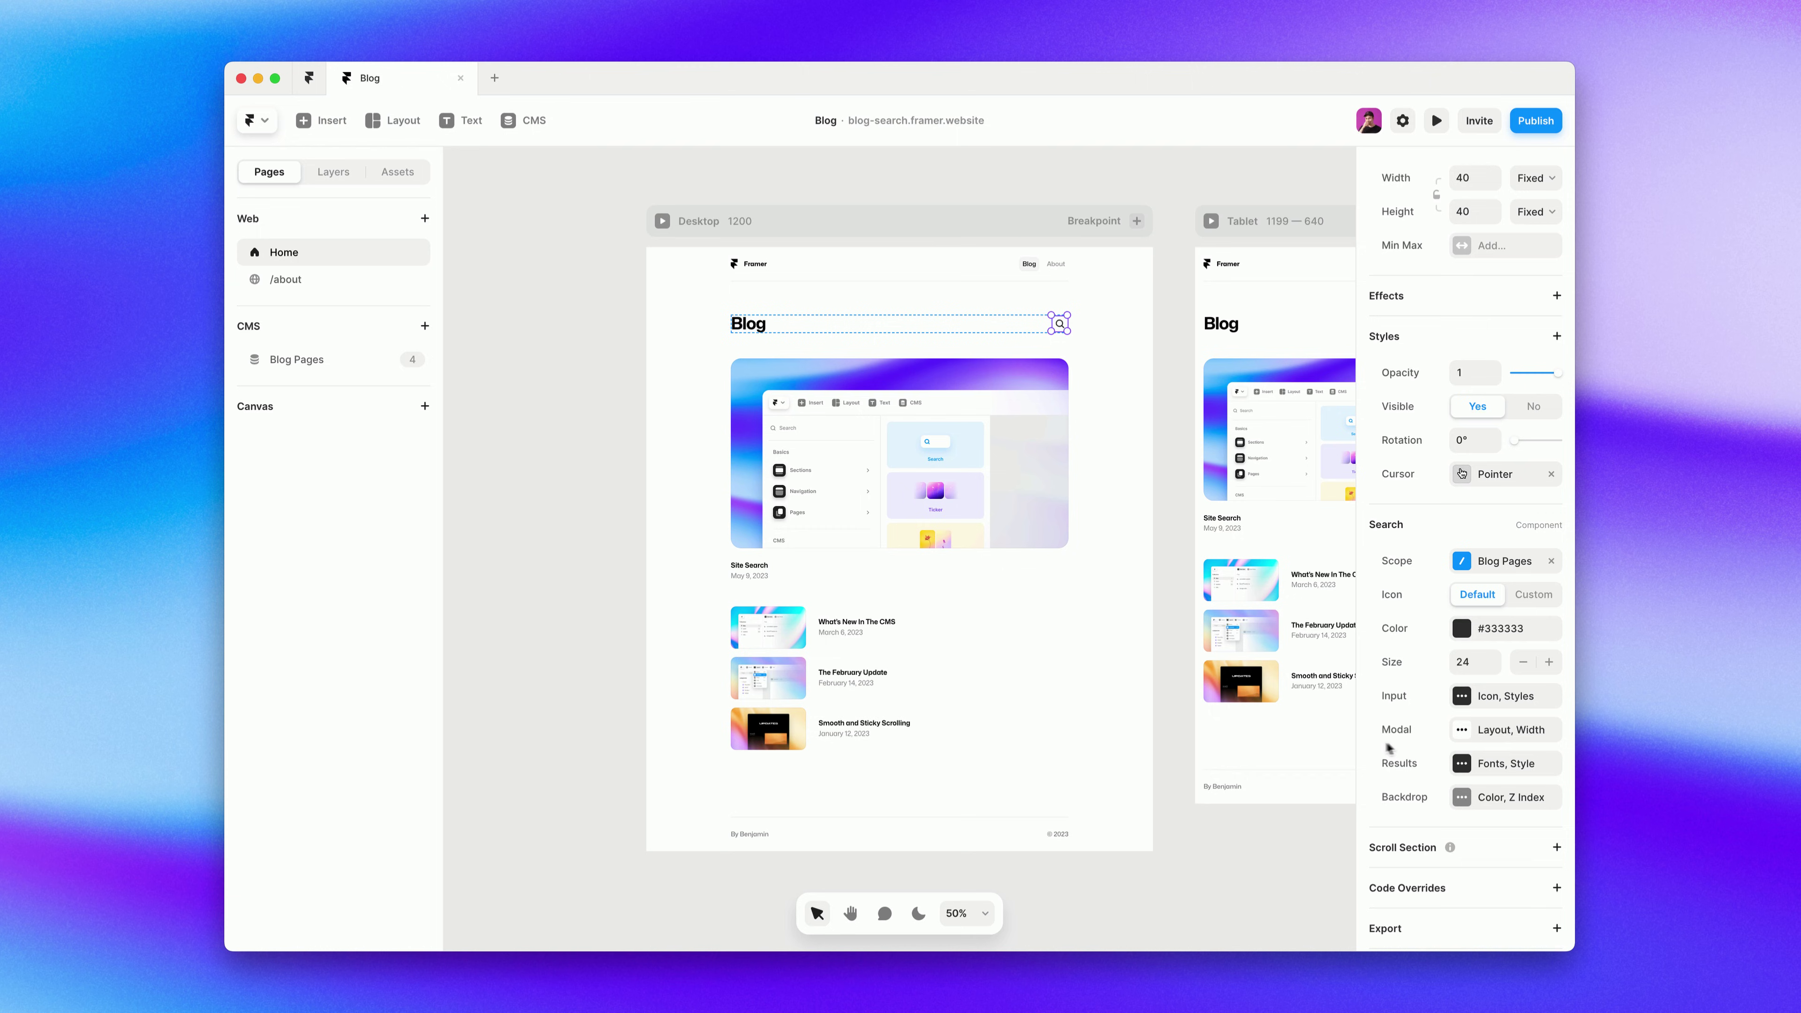
Make the modal height animate with a Spring and bring up the publish options.
click(1491, 733)
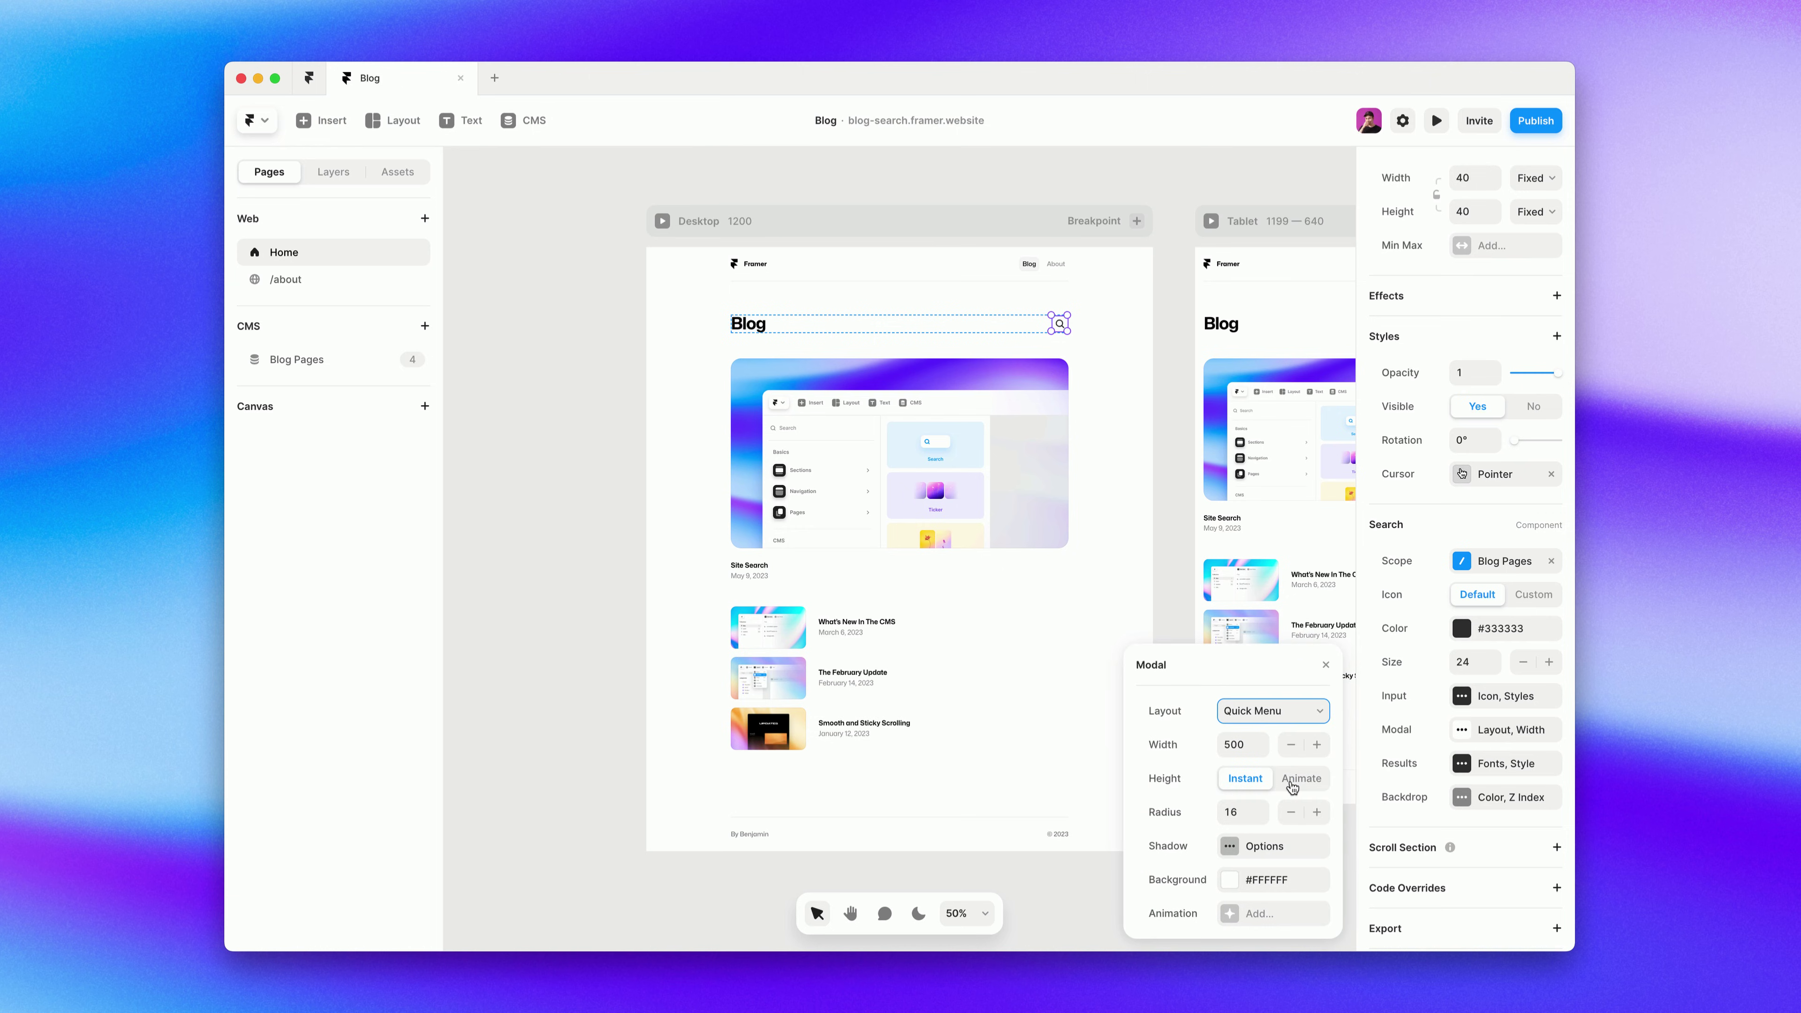
click(1292, 784)
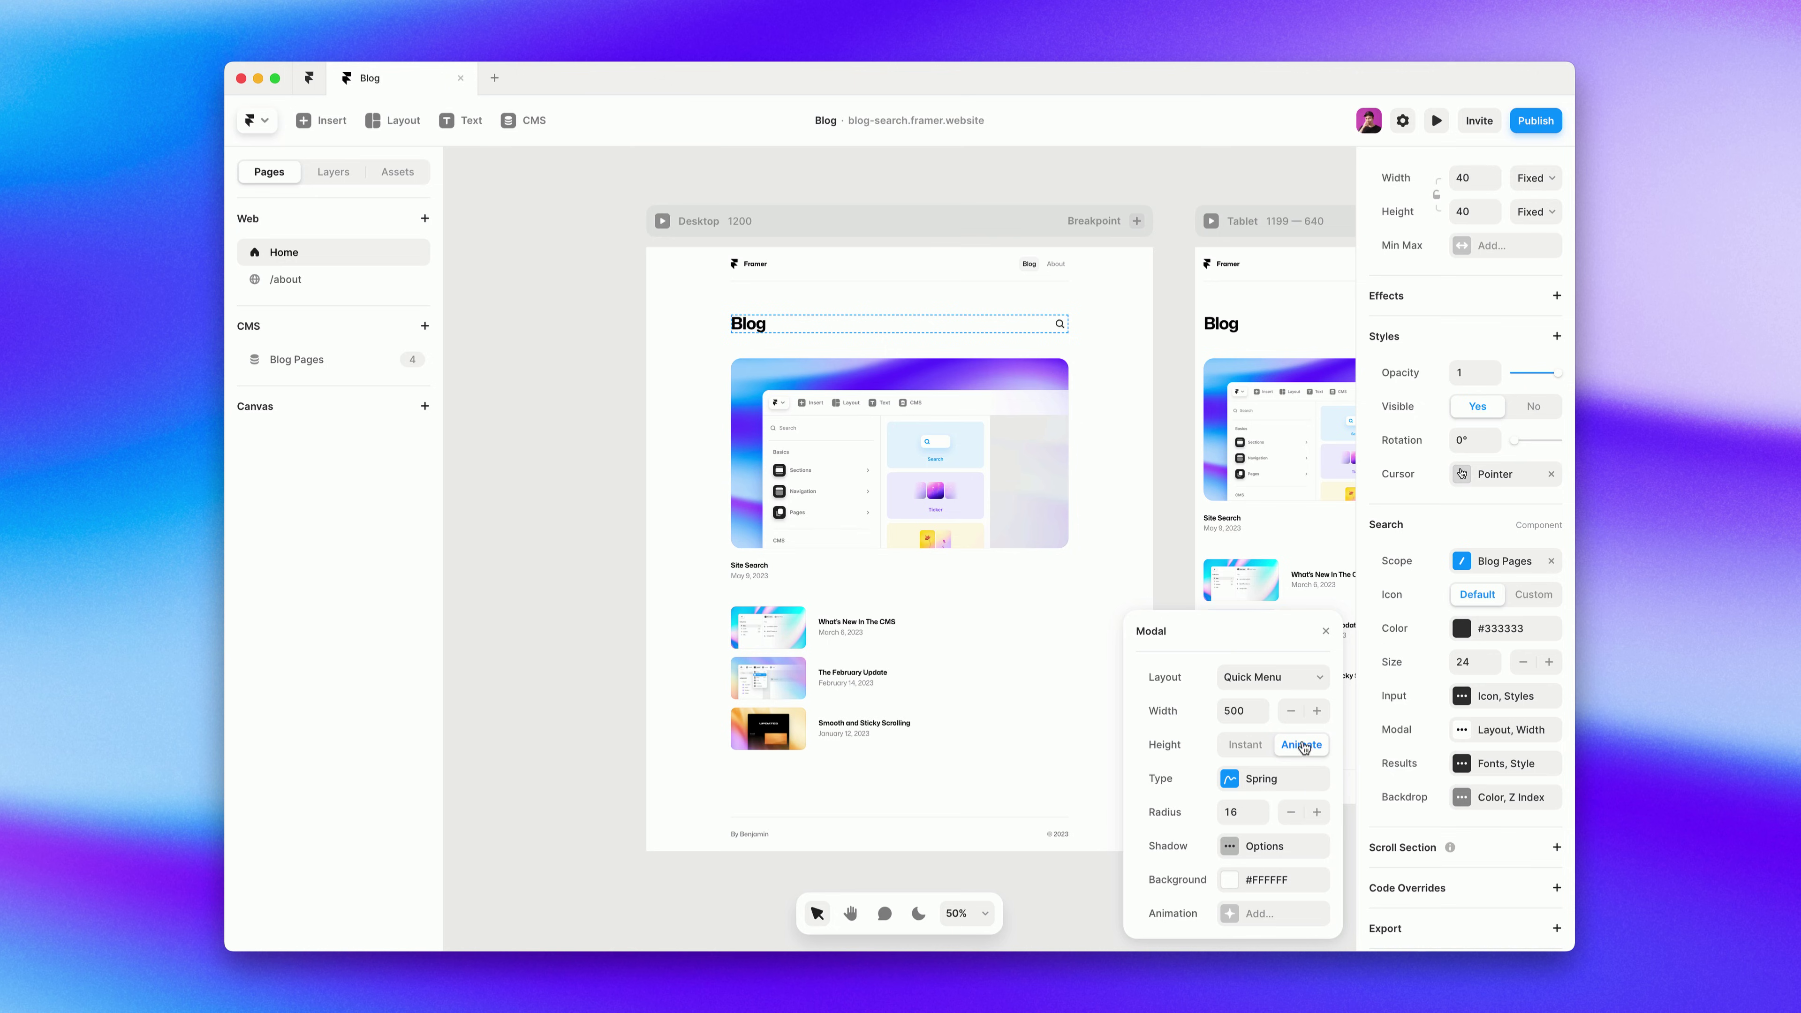
click(1325, 631)
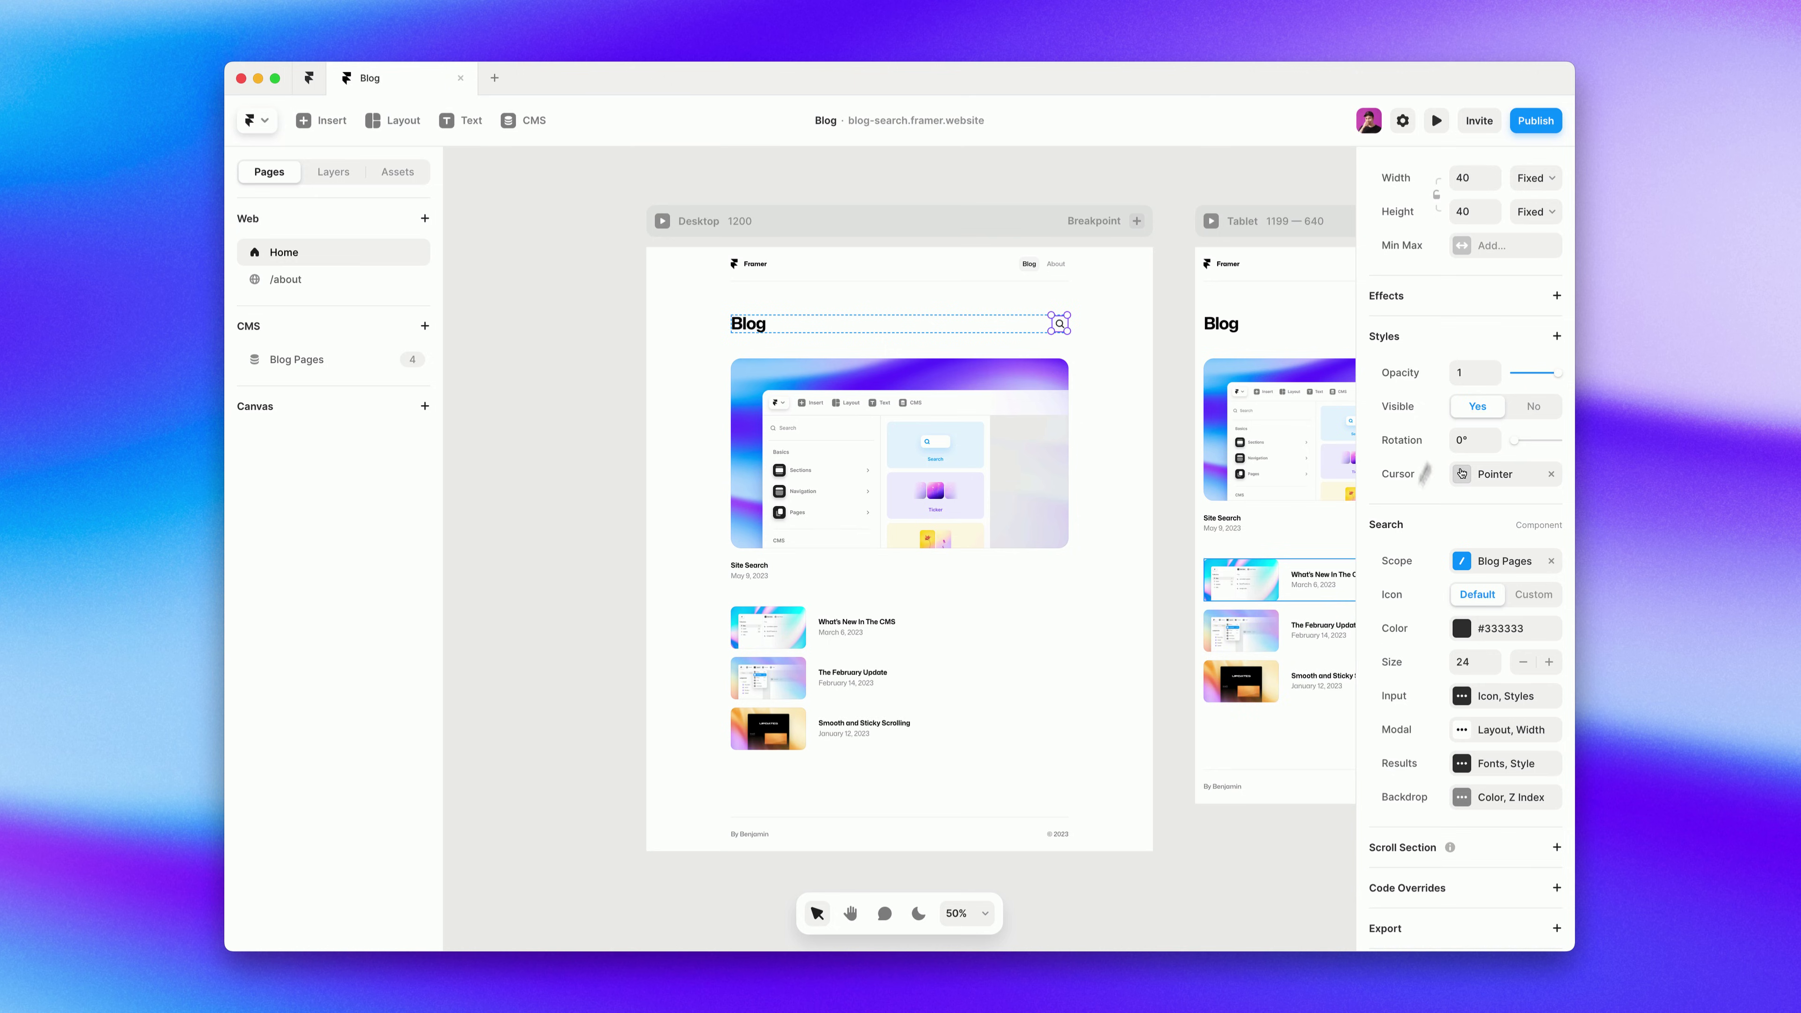
click(1540, 125)
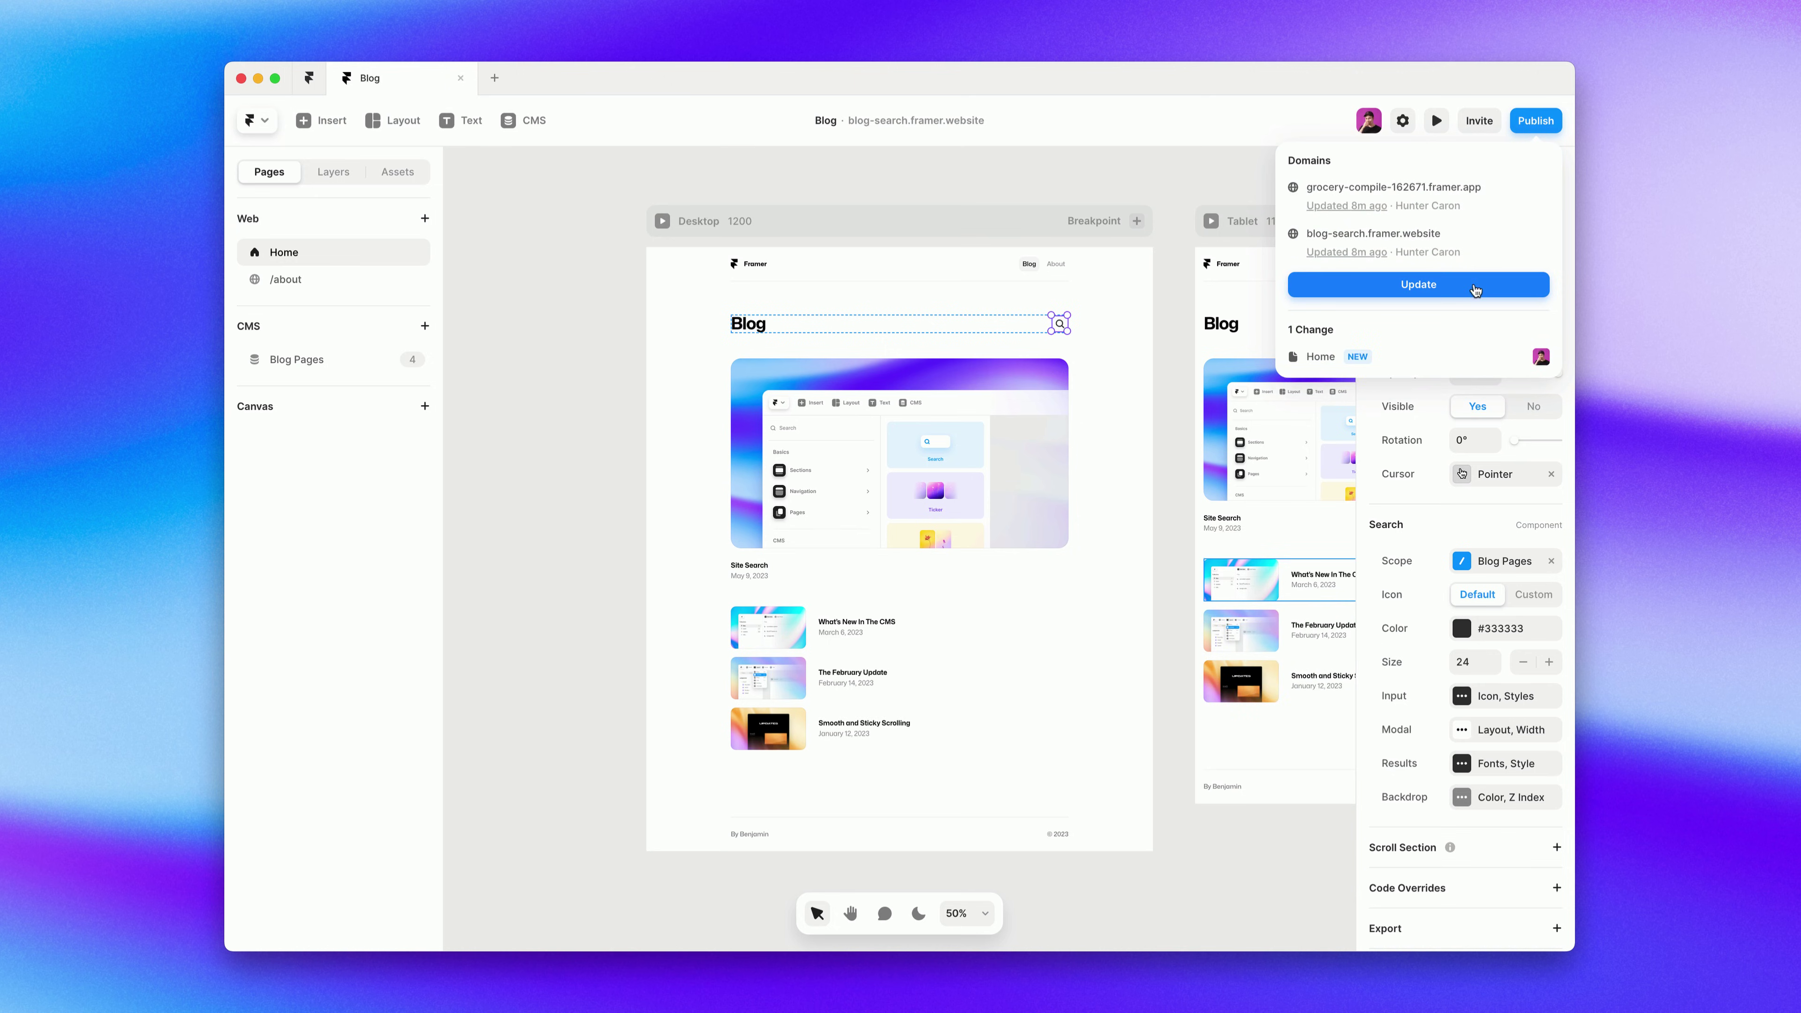
Publish the update, then search the live blog for 'cms' and 'feb' and close the search.
click(1373, 233)
click(1221, 318)
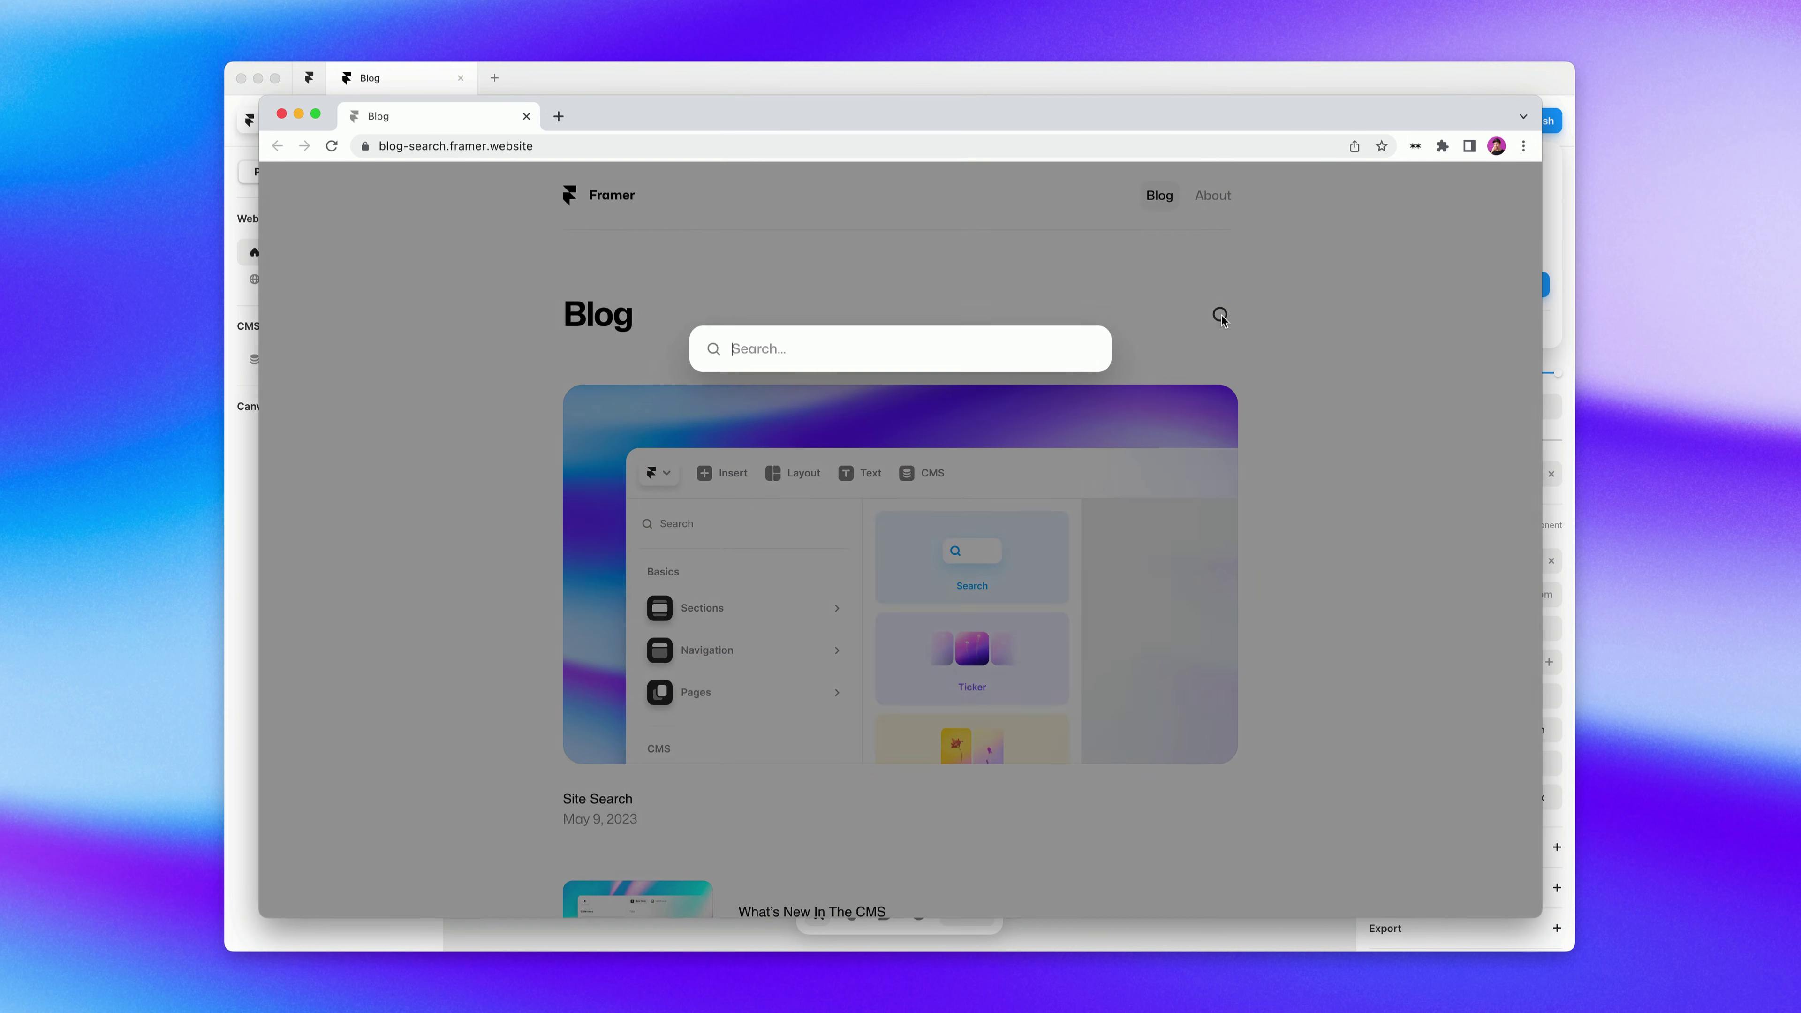
text(cms)
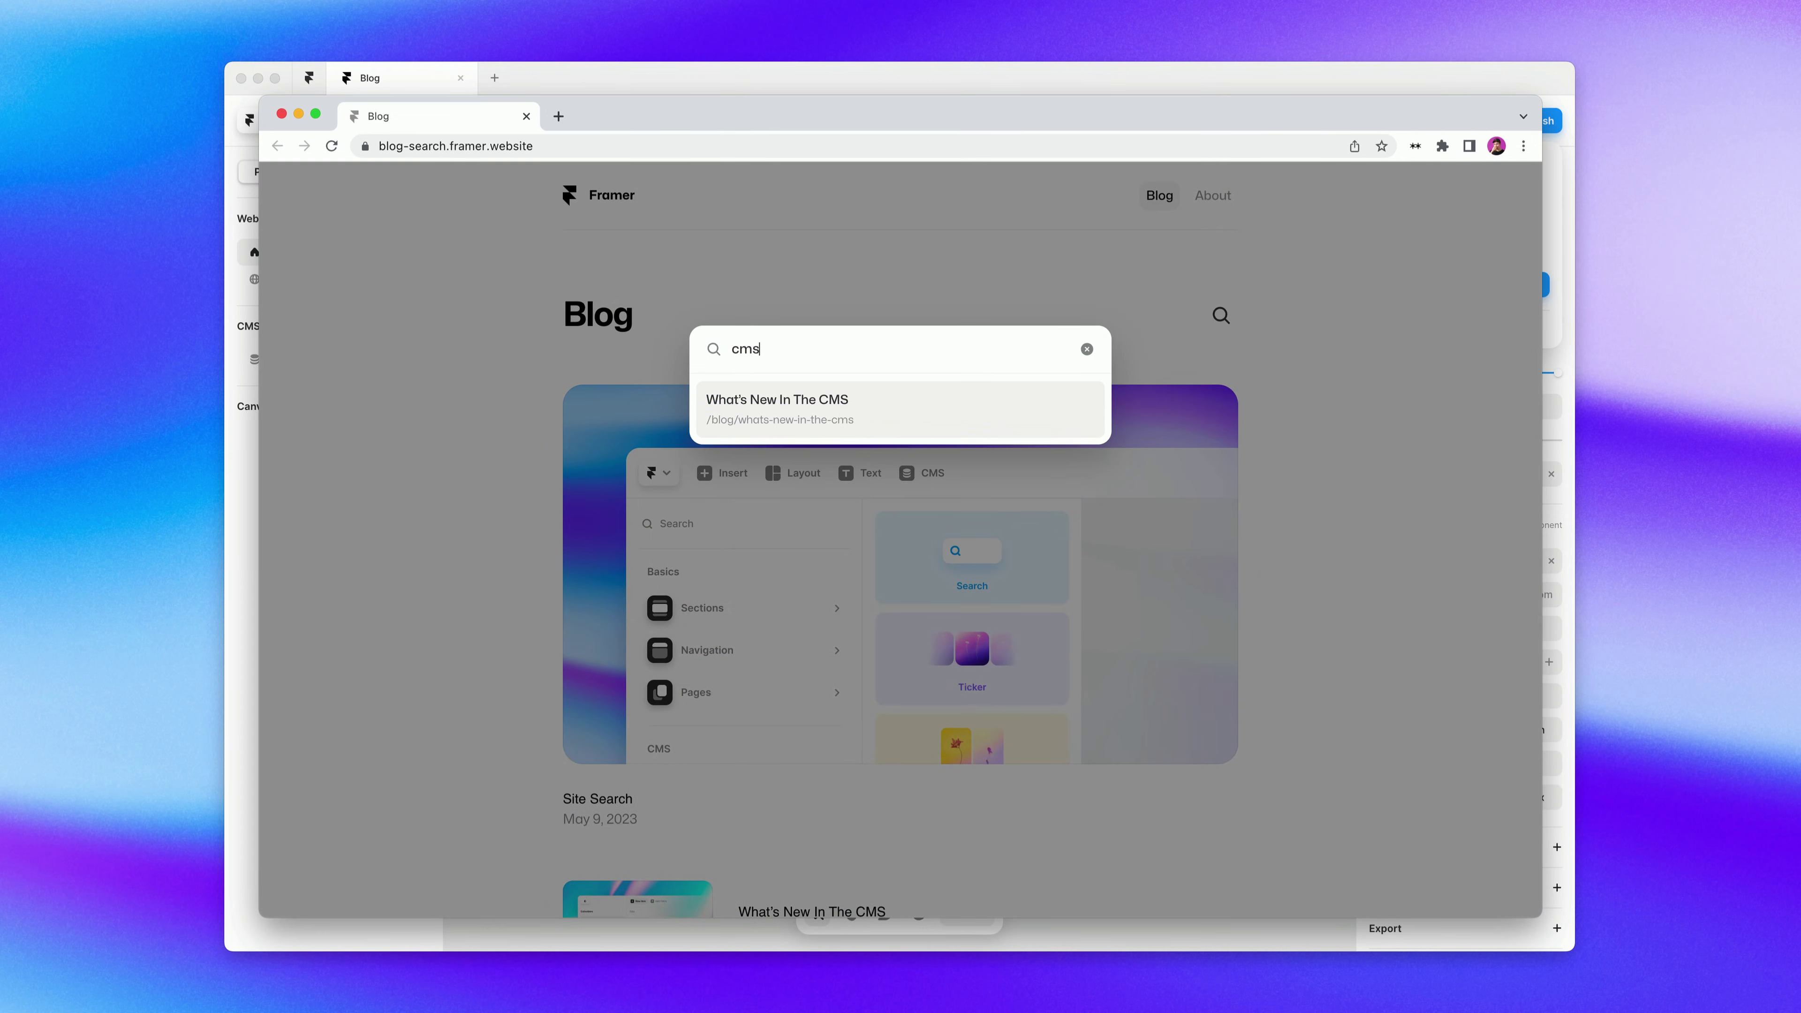
key(BackSpace)
key(BackSpace)
text(feb)
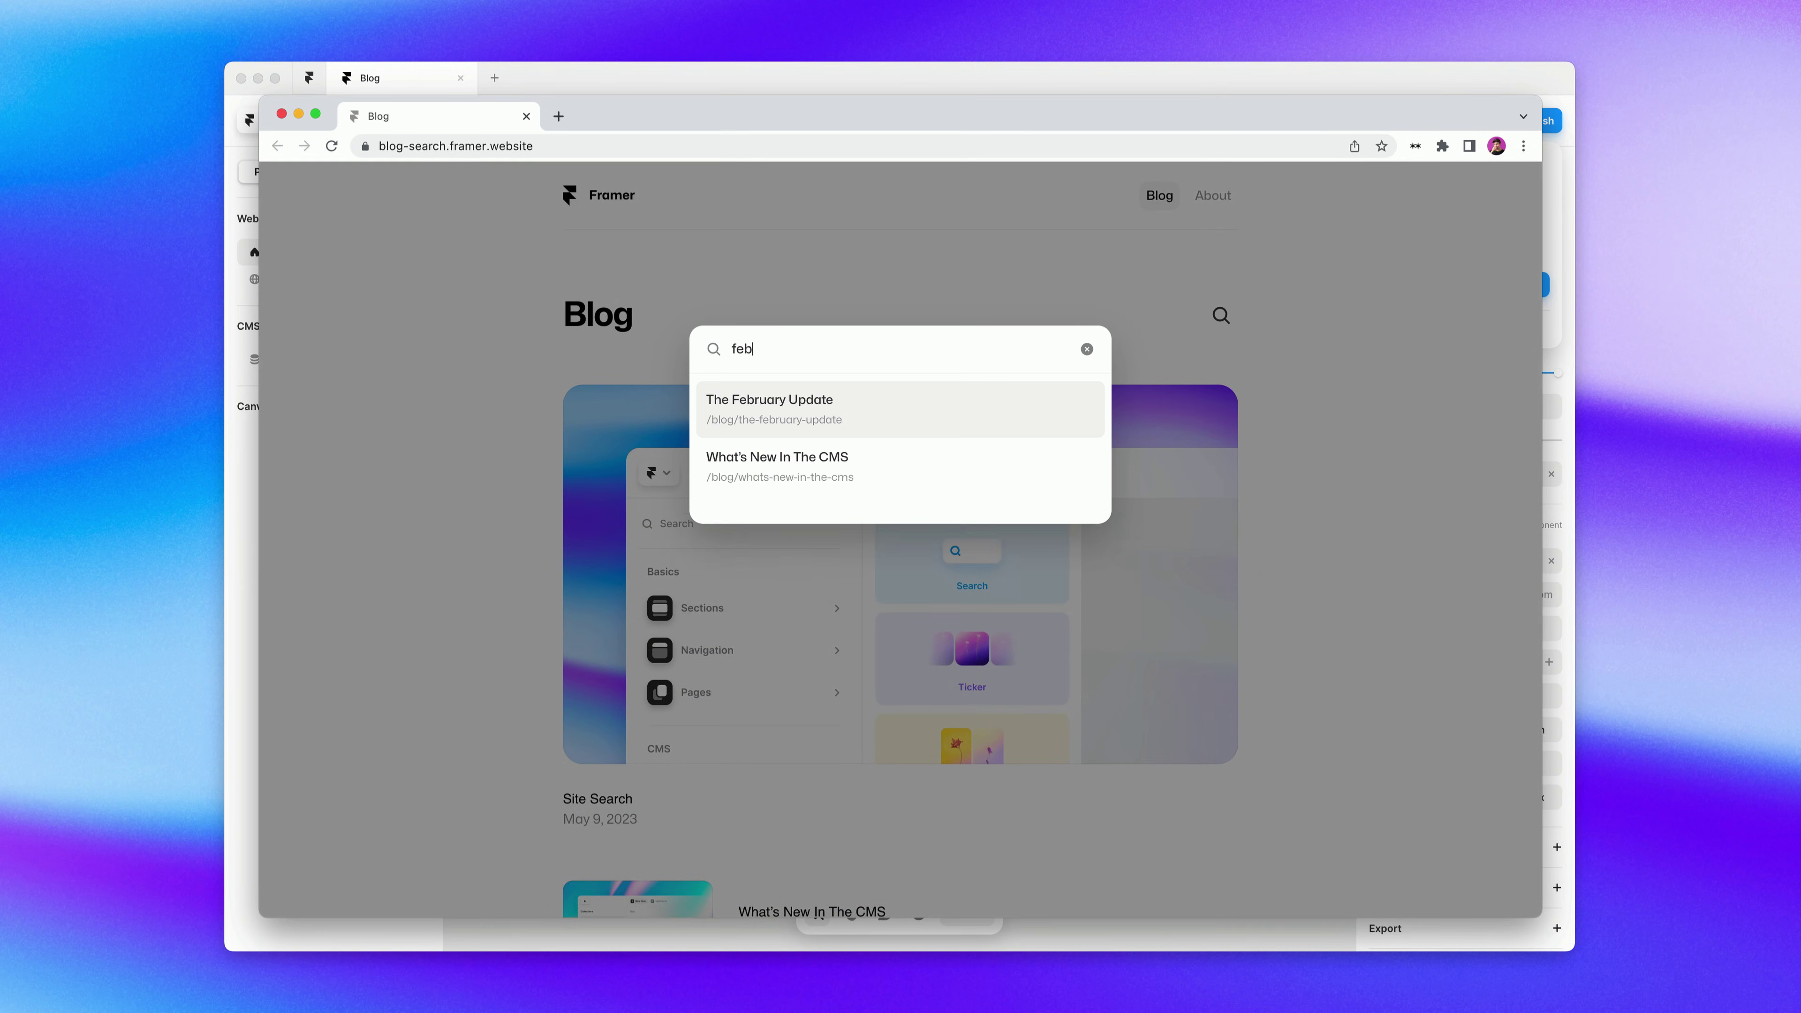
key(BackSpace)
key(BackSpace)
key(BackSpace)
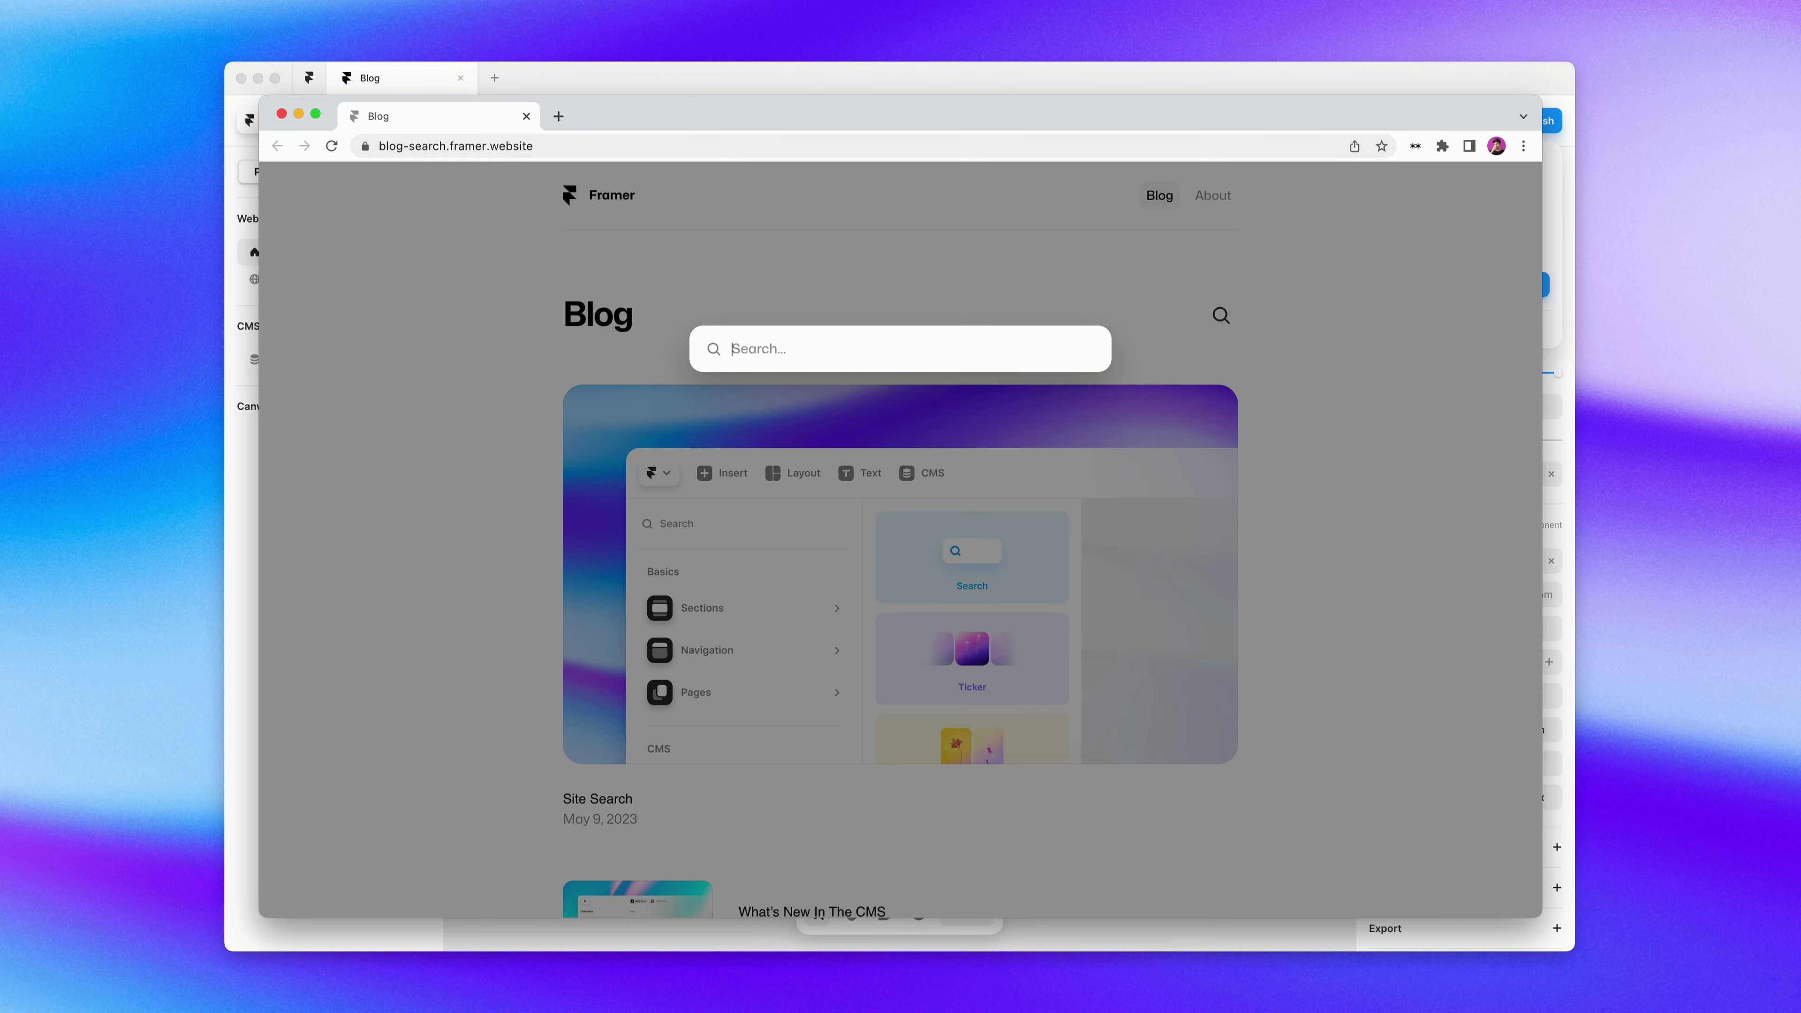
click(1221, 319)
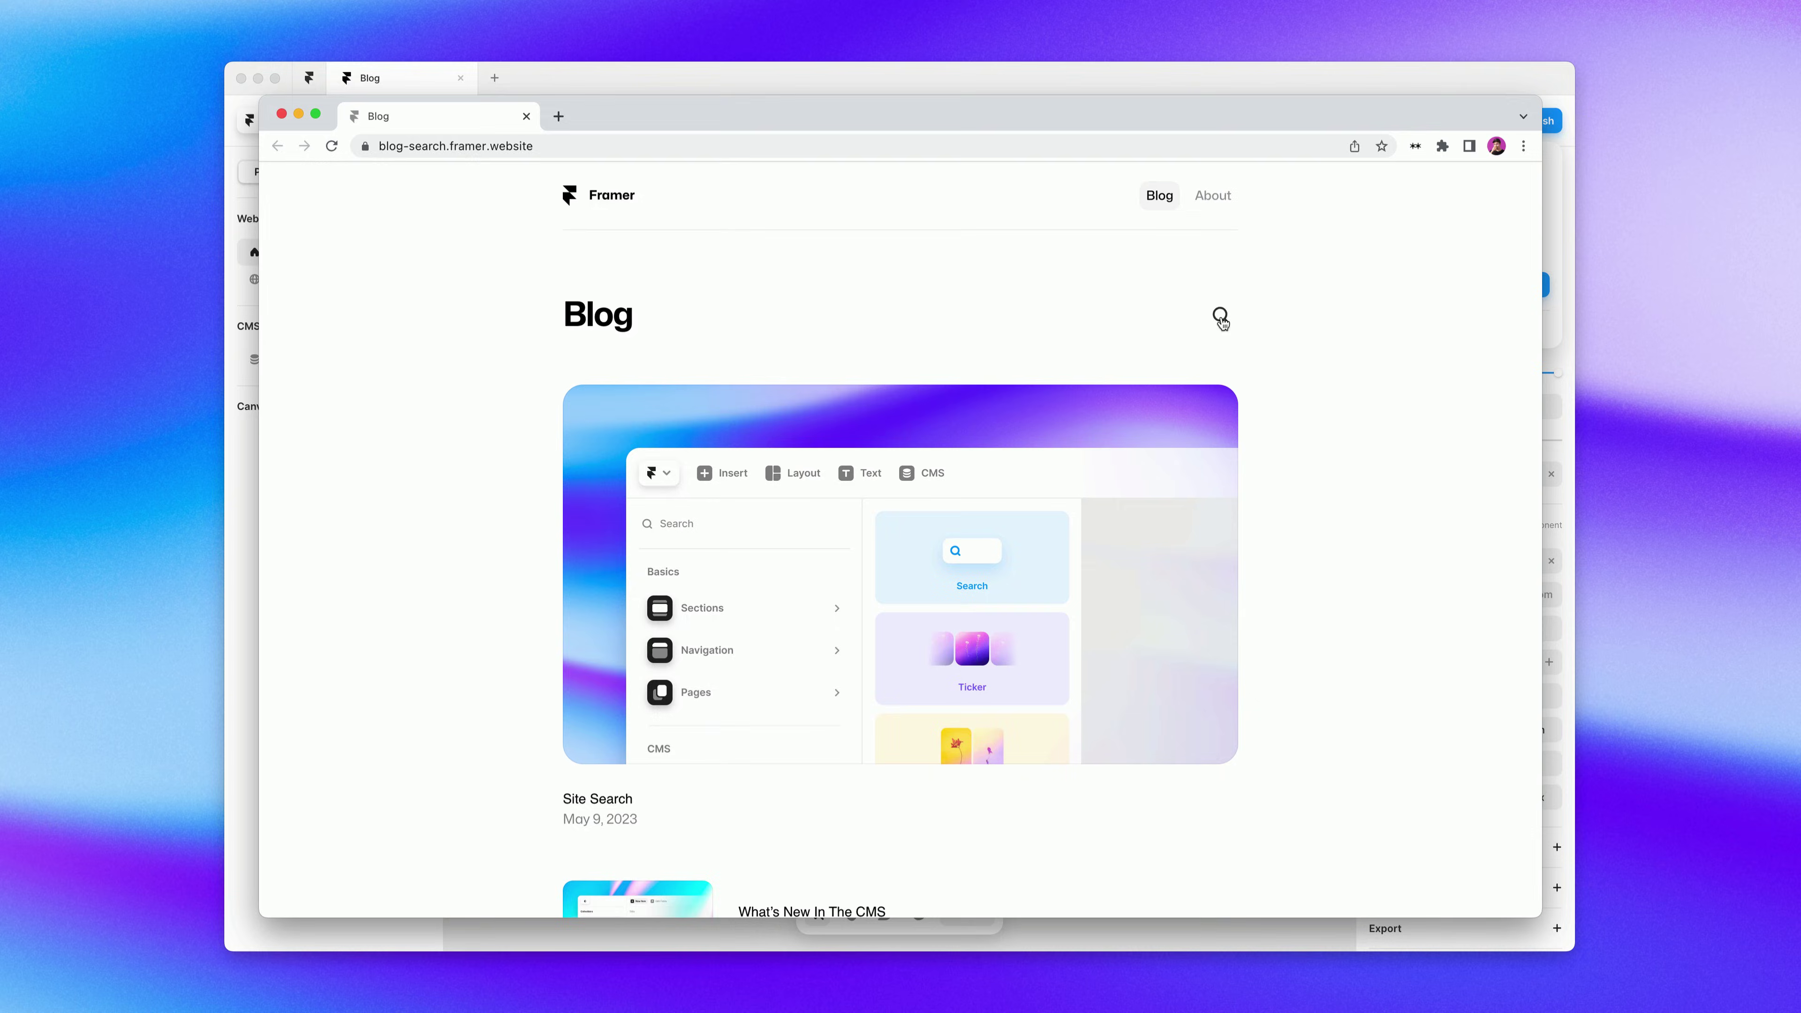